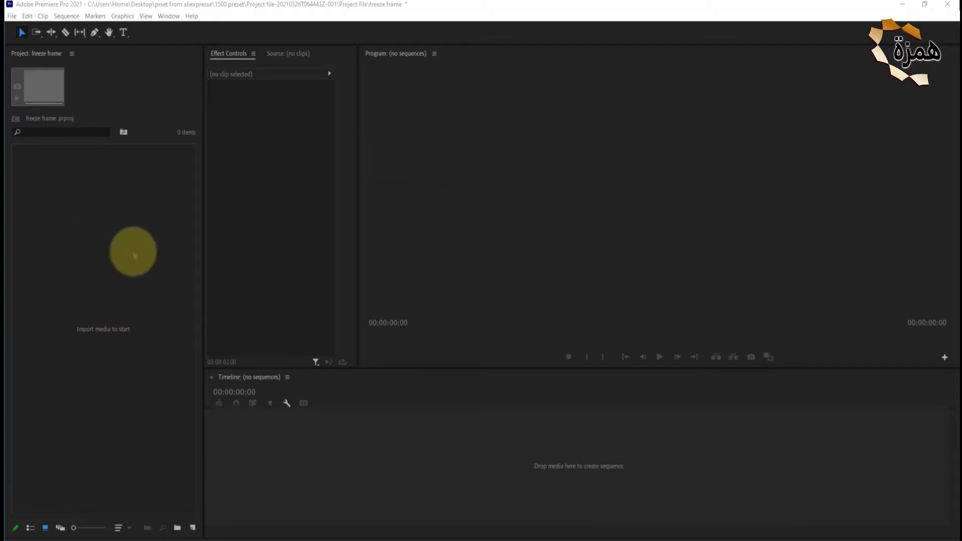
Import training video.mp4, build a 'training video' sequence from it, and park the playhead at 00:00:01:17
double_click(122, 302)
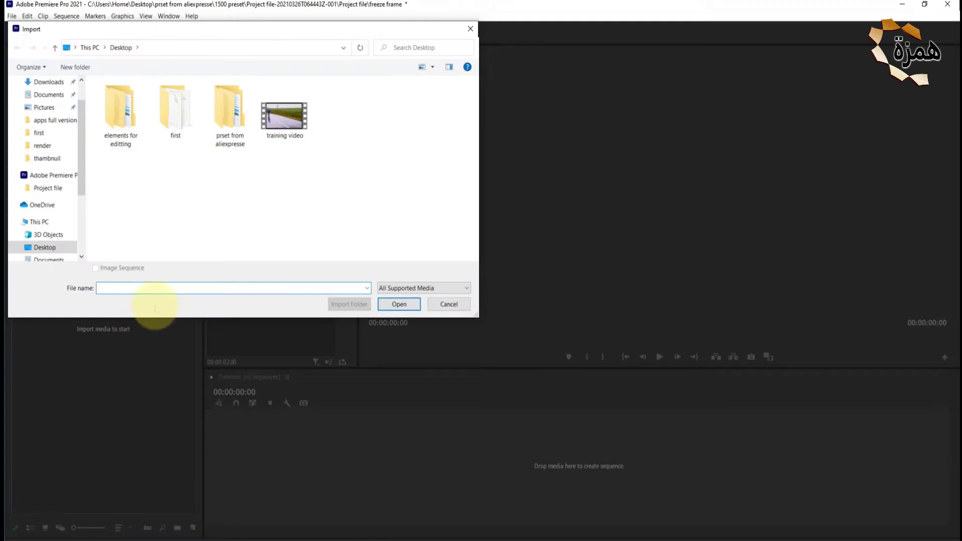
double_click(284, 116)
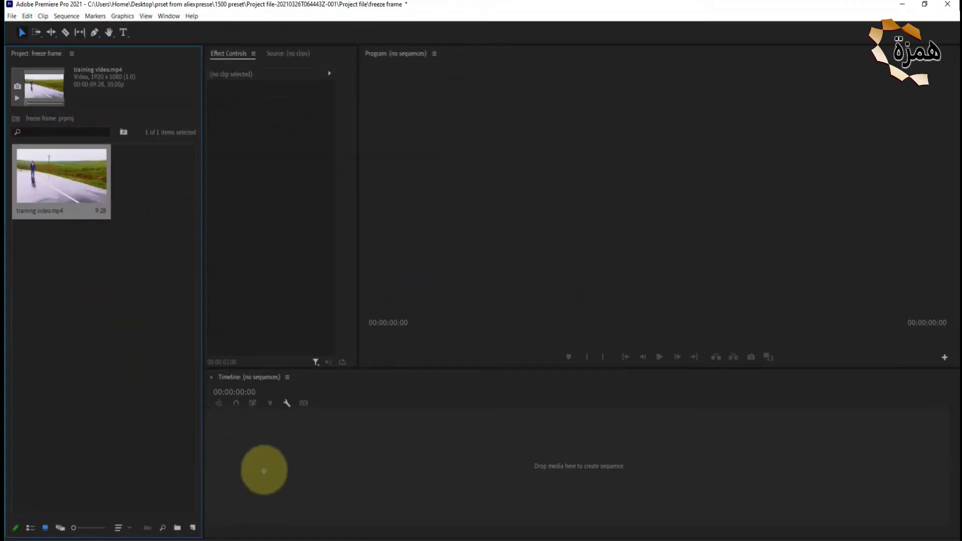
left_click_drag(61, 166, 262, 466)
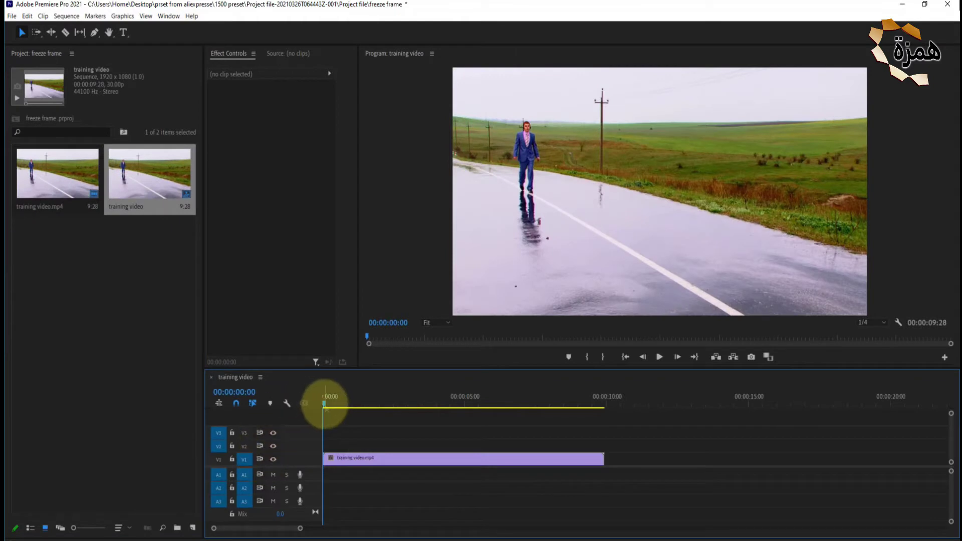
left_click_drag(325, 402, 367, 404)
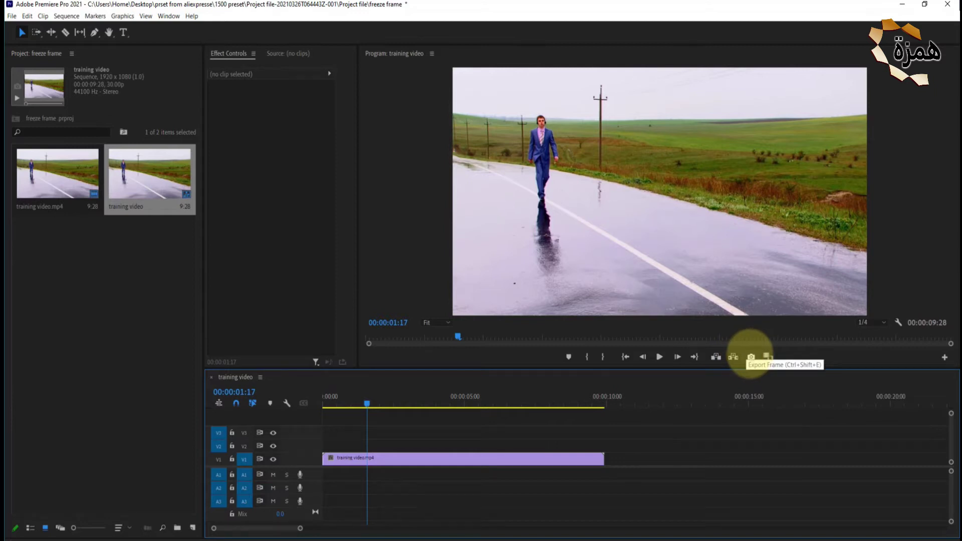
Export frame 00:00:01:17 as a PNG still and import it into the project
left_click(751, 356)
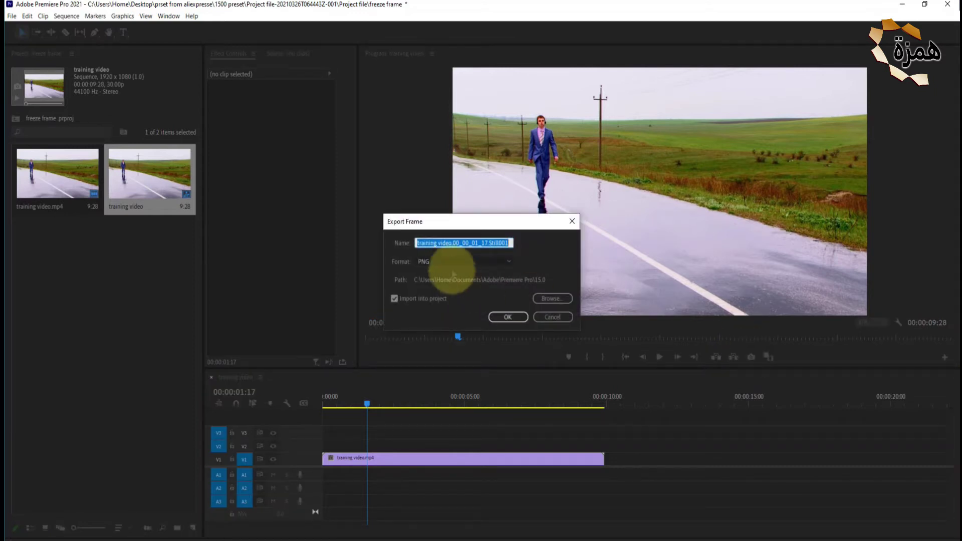
left_click(441, 261)
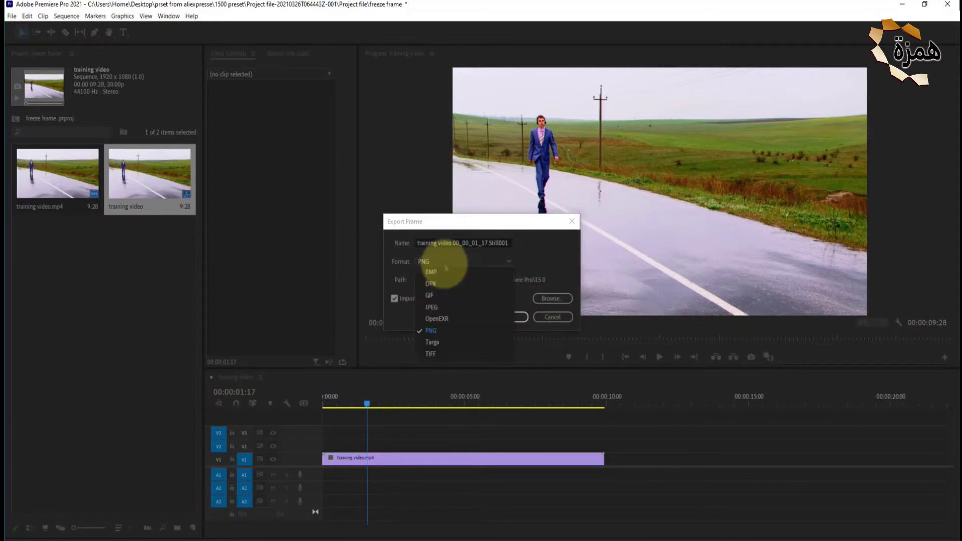
left_click(431, 330)
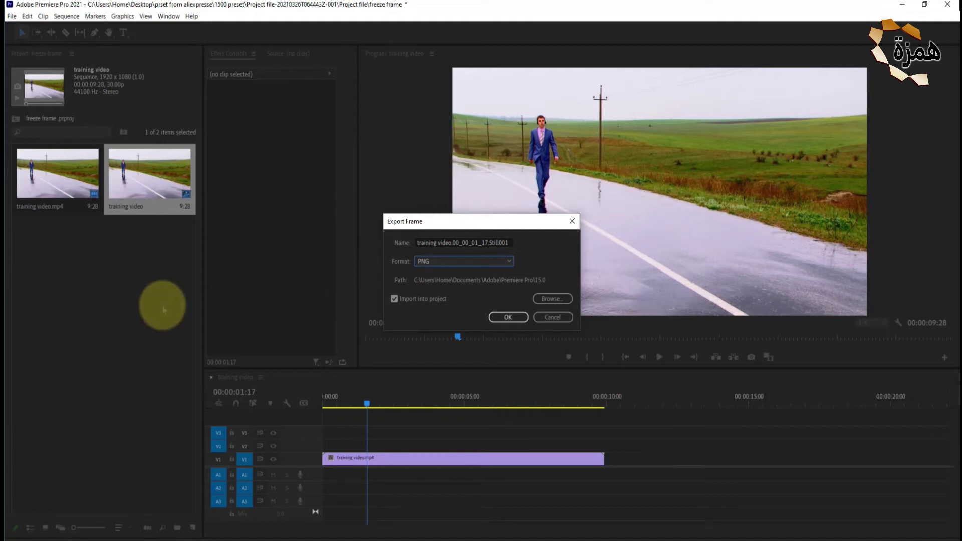
left_click(498, 319)
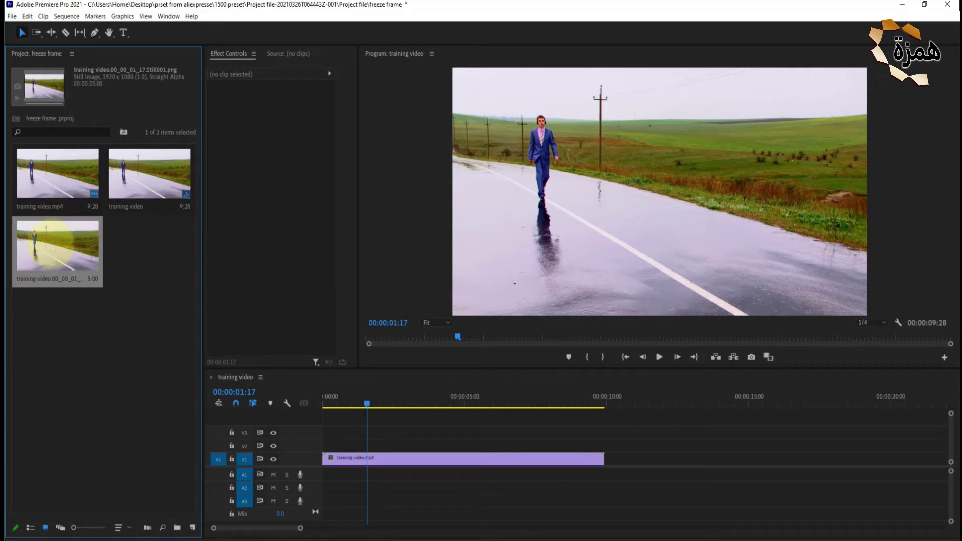
Place the PNG still on V2 above the video and trim it to end at 00:00:01:17
left_click_drag(51, 246, 323, 445)
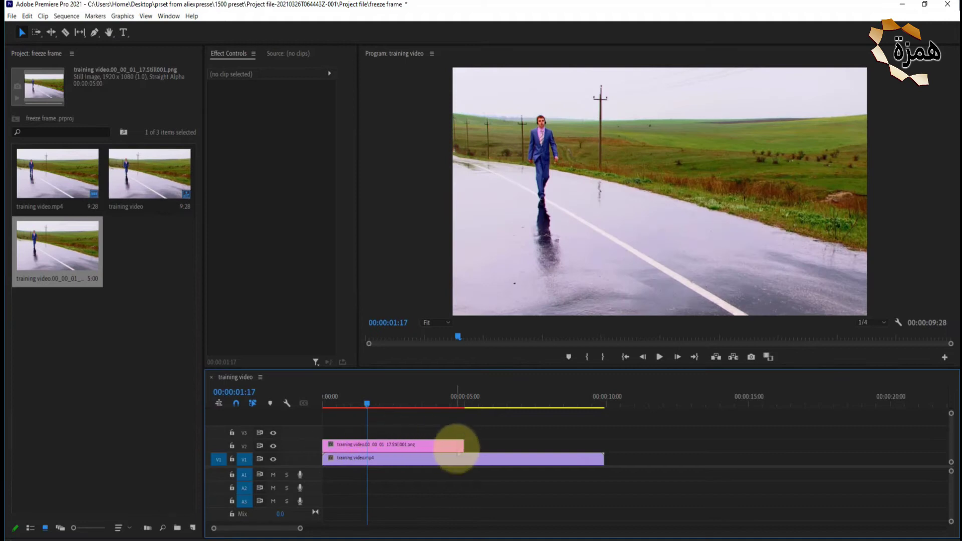
left_click_drag(462, 445, 375, 446)
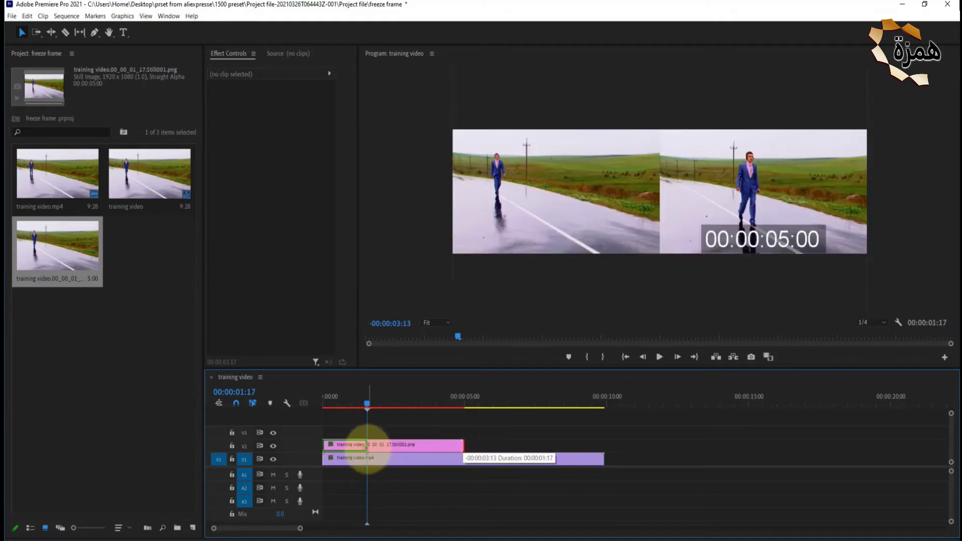
left_click_drag(367, 446, 367, 445)
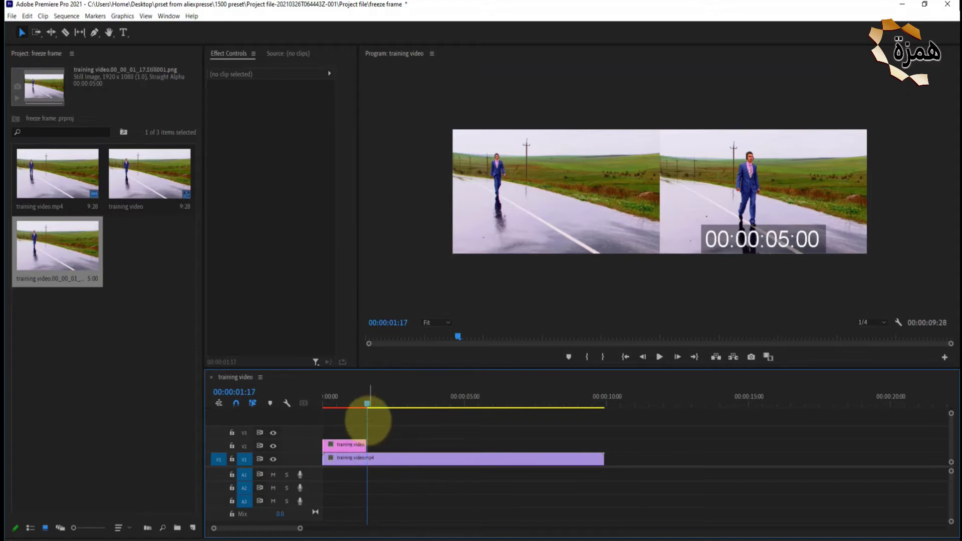
left_click(367, 402)
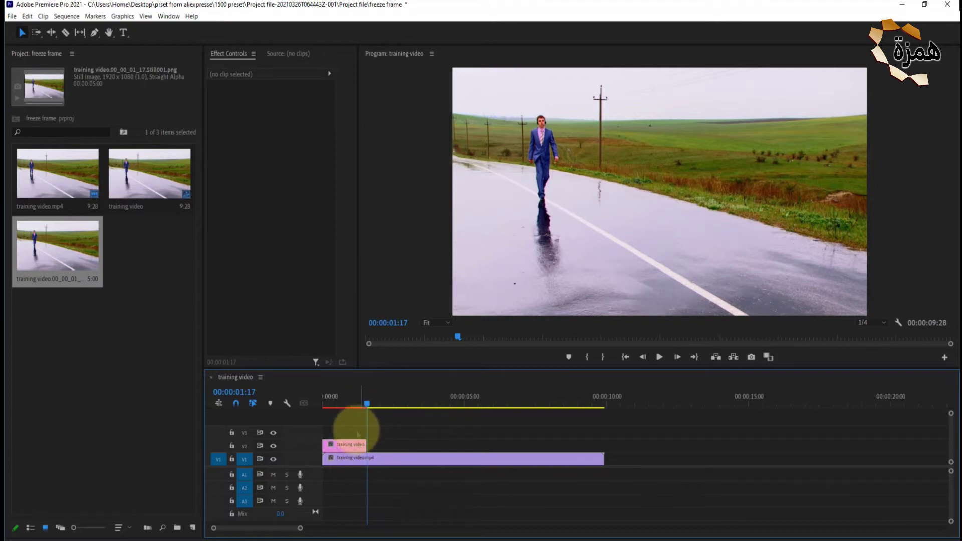
Send the V2 still to Photoshop with Edit in Adobe Photoshop, maximize Photoshop, and show the Properties panel
right_click(339, 445)
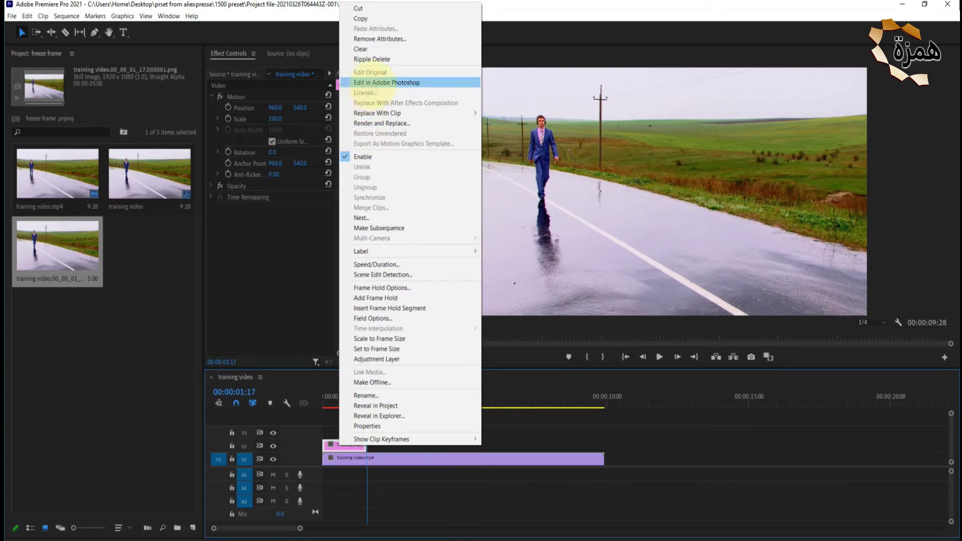
left_click(374, 83)
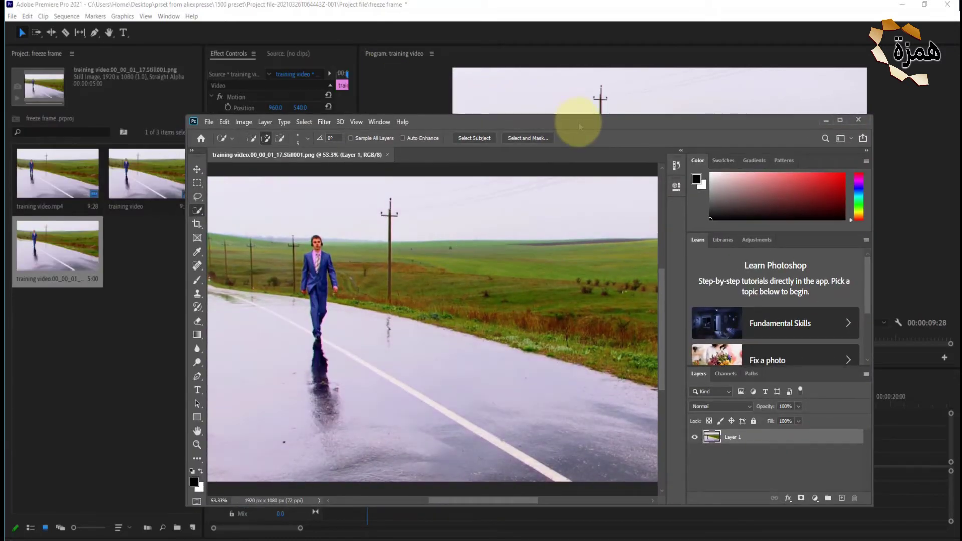
double_click(579, 122)
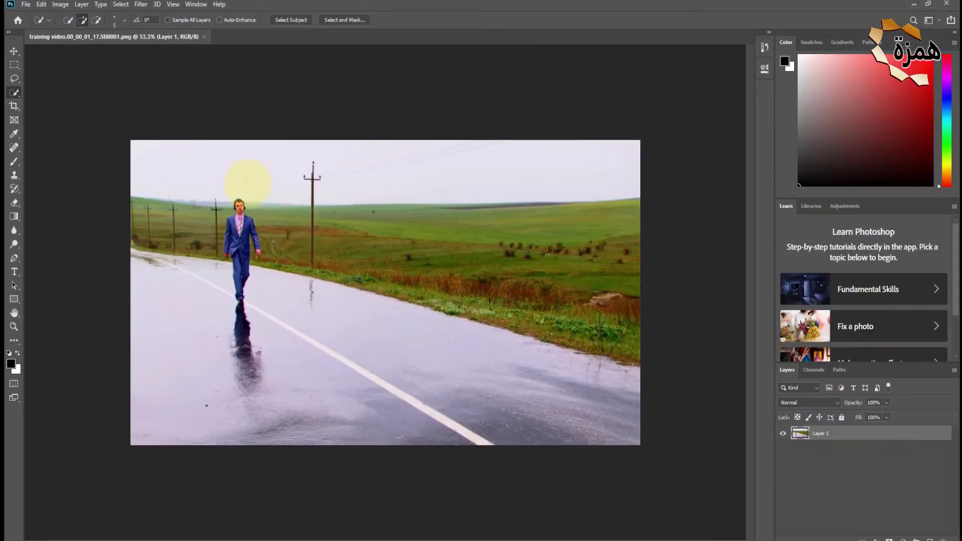
left_click(198, 5)
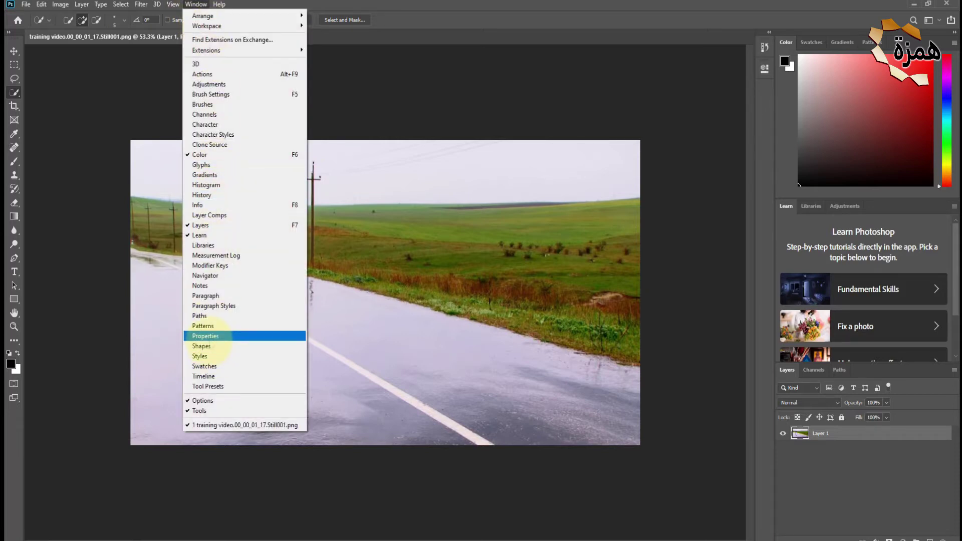
left_click(211, 335)
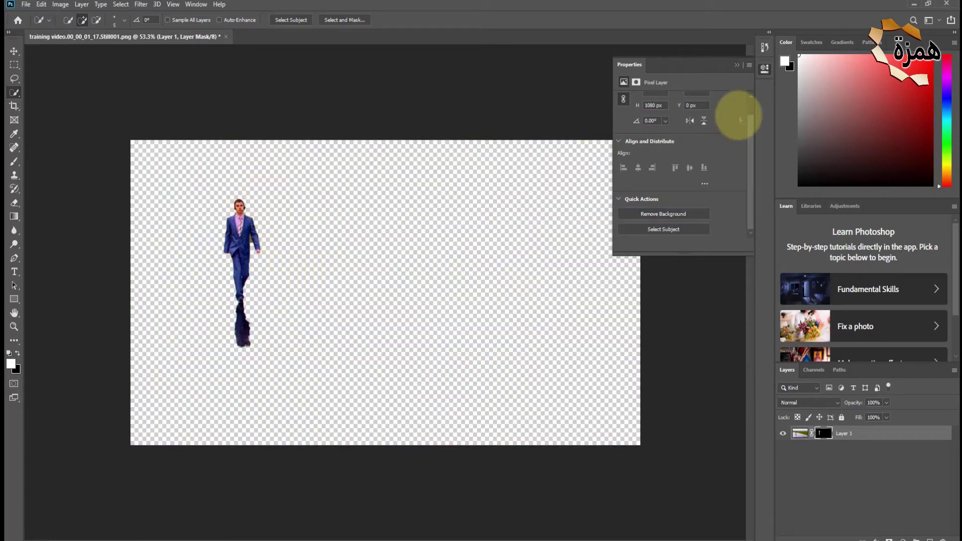
Close Properties, zoom in, and use Quick Selection in Subtract mode on the dark reflection beneath the feet
left_click(737, 65)
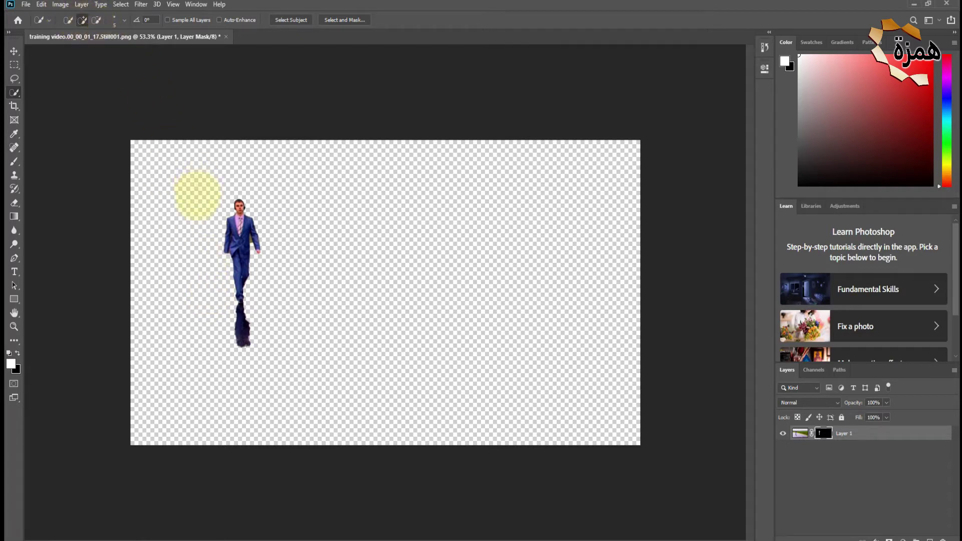
key("ctrl+plus")
key("ctrl+plus")
key("ctrl+plus")
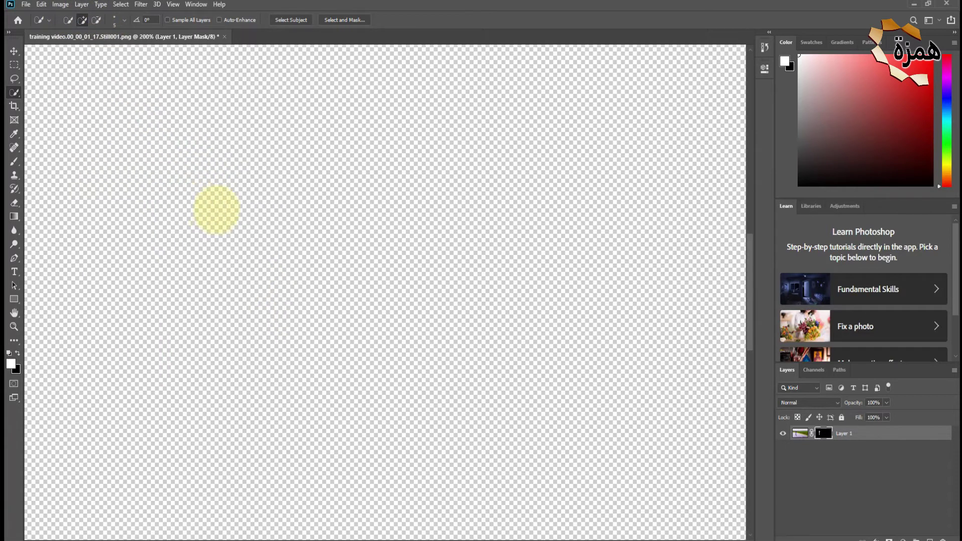
scroll(421, 531, "left", 10)
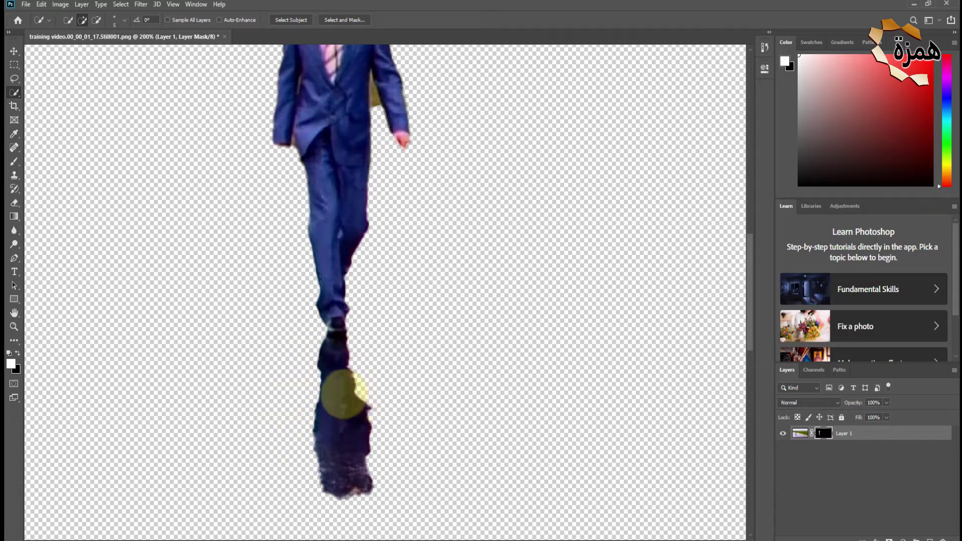
left_click(96, 21)
left_click(328, 413)
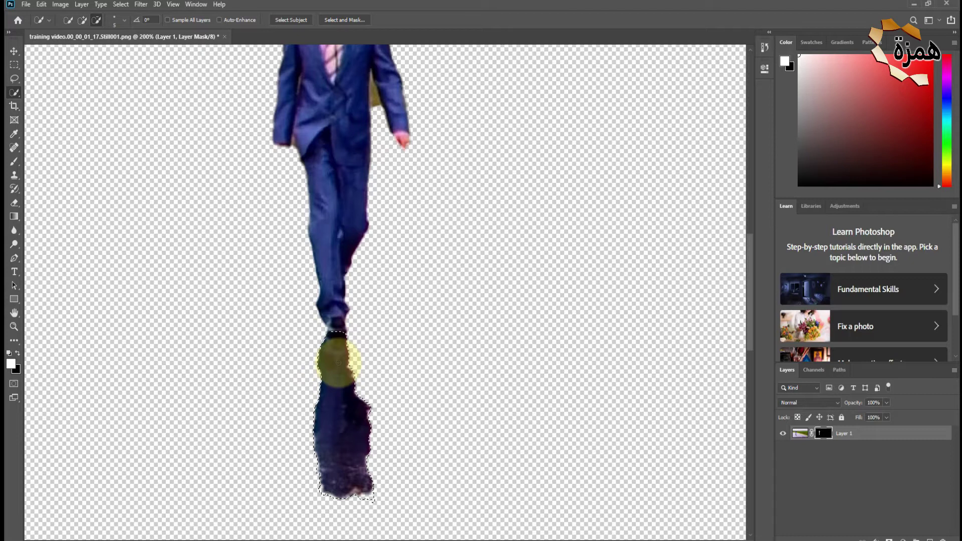
key("ctrl+plus")
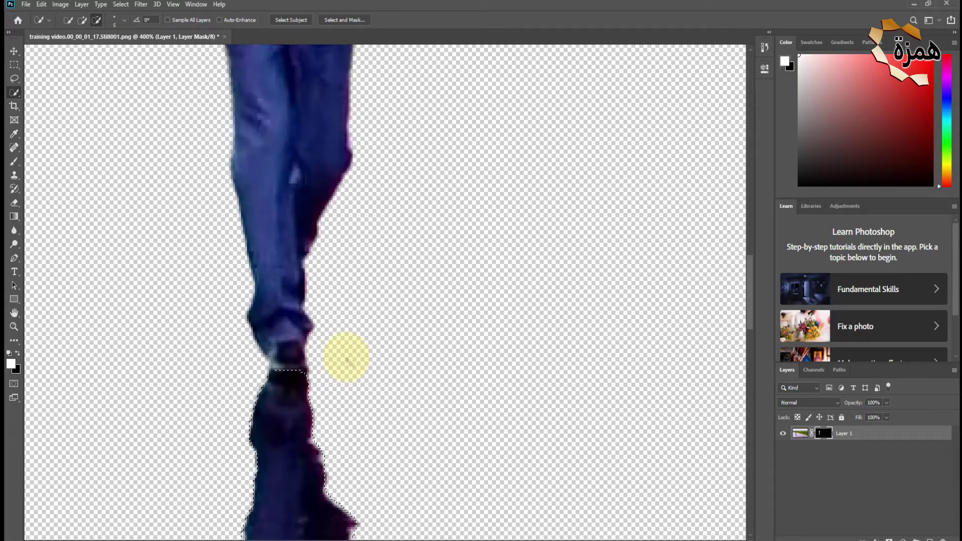
scroll(346, 356, "down", 2)
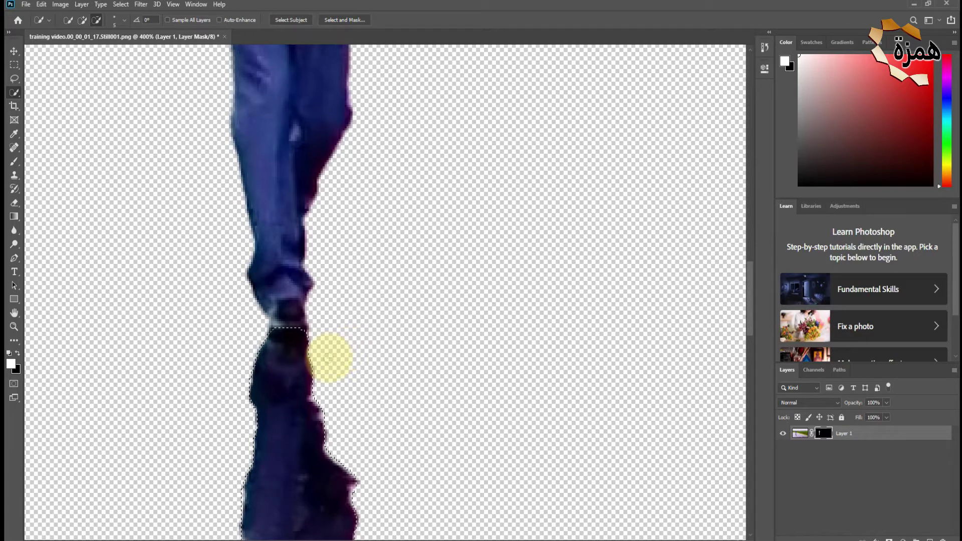
key("ctrl+minus")
key("ctrl+minus")
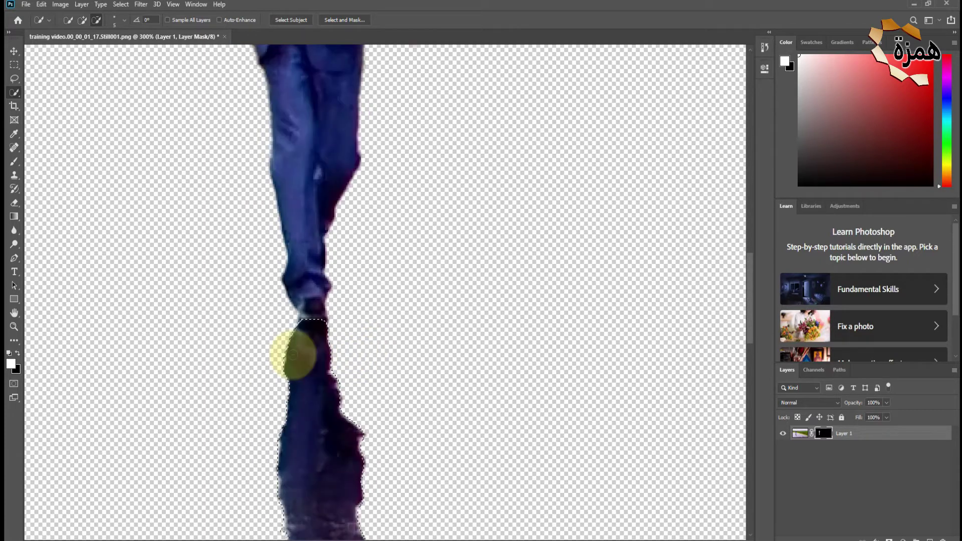
key("ctrl+minus")
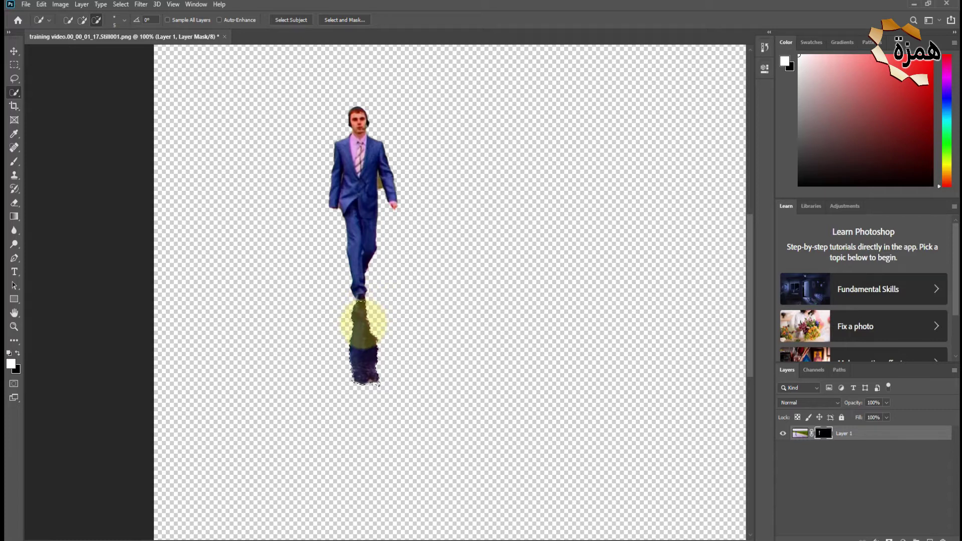
Erase the selected reflection from the cutout and zoom in on the man's arm
key("Delete")
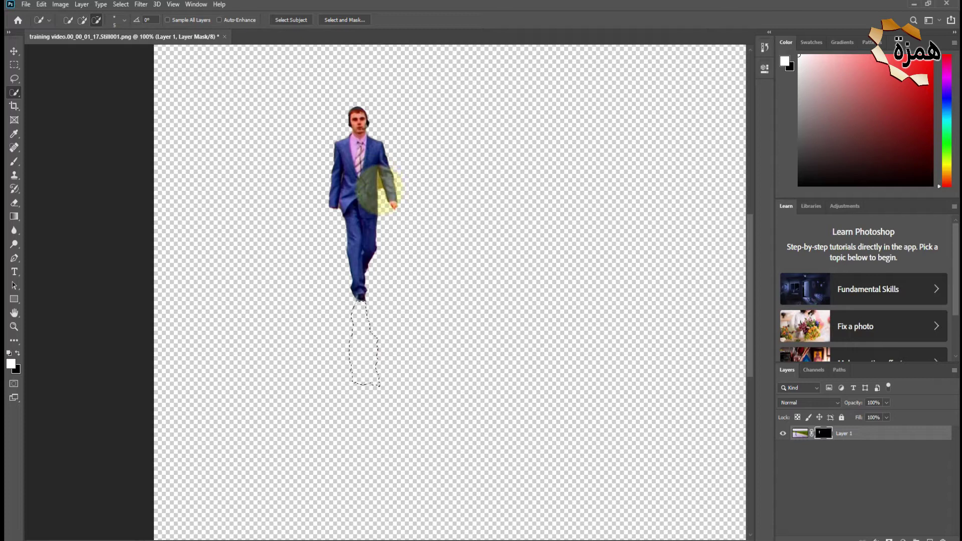
key("ctrl+plus")
key("ctrl+plus")
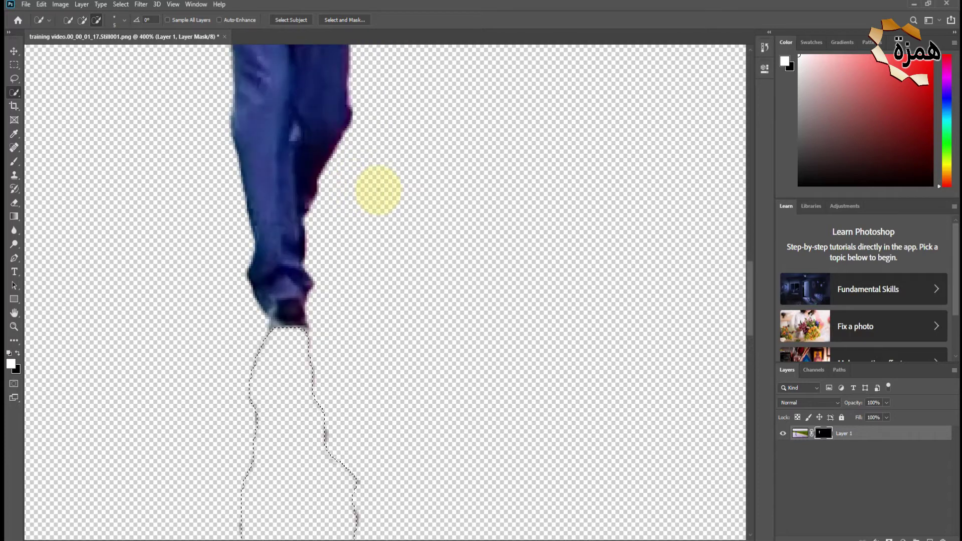
key("ctrl+plus")
scroll(378, 190, "up", 2)
scroll(379, 190, "up", 2)
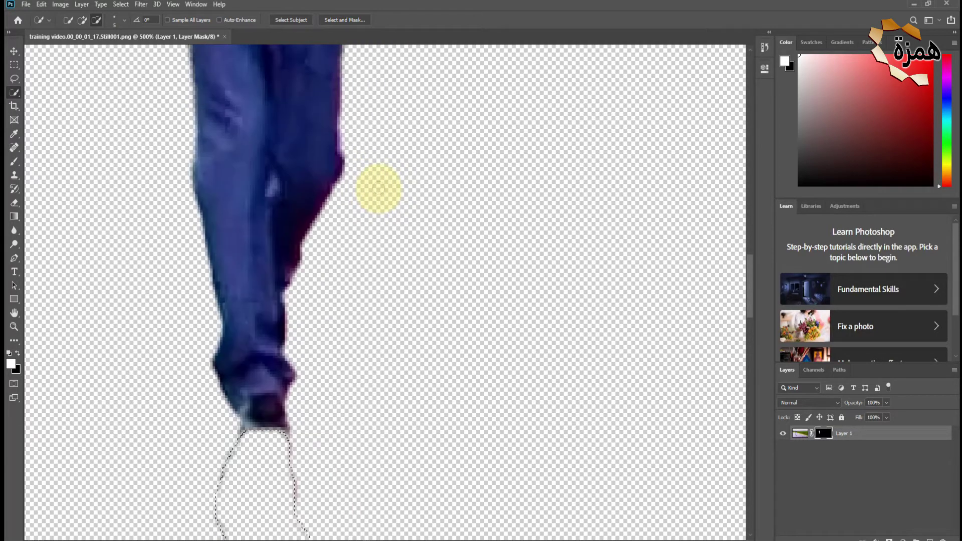
scroll(378, 190, "up", 3)
scroll(378, 190, "up", 3)
scroll(376, 190, "up", 2)
scroll(371, 201, "up", 1)
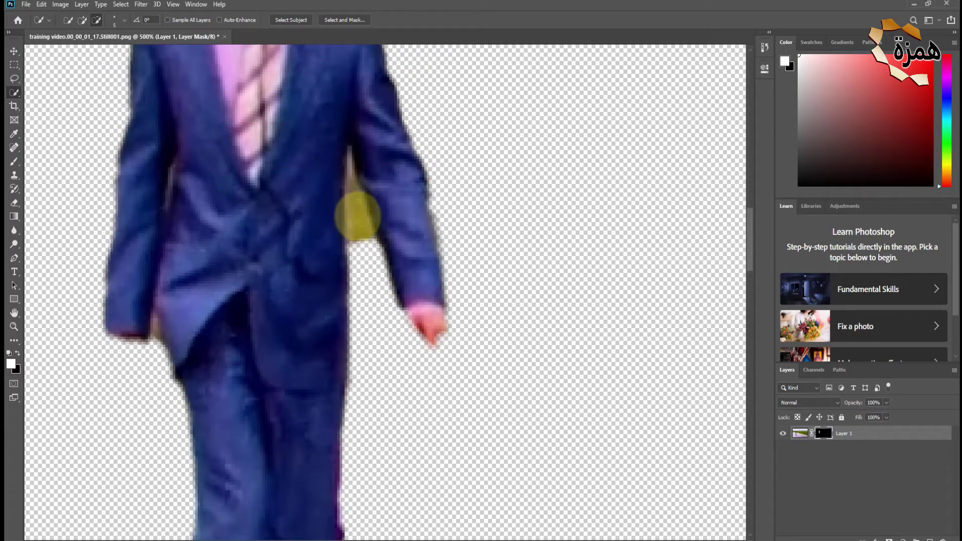
Remove the yellow gap between arm and jacket, zoom out, and save the still
mouse_move(344, 183)
left_mouse_down()
mouse_move(354, 236)
mouse_move(357, 201)
mouse_move(337, 248)
left_mouse_up()
key("Delete")
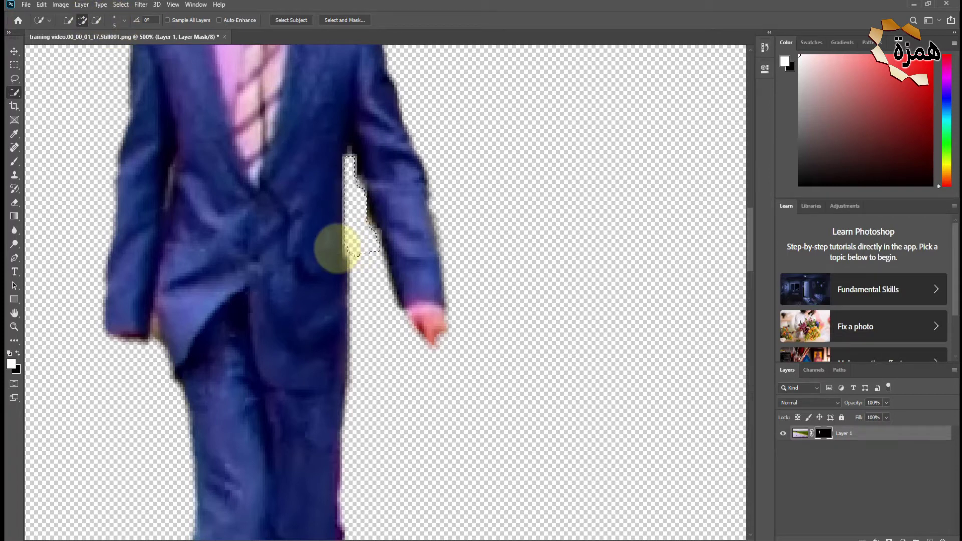
scroll(206, 288, "right", 1)
scroll(209, 292, "right", 1)
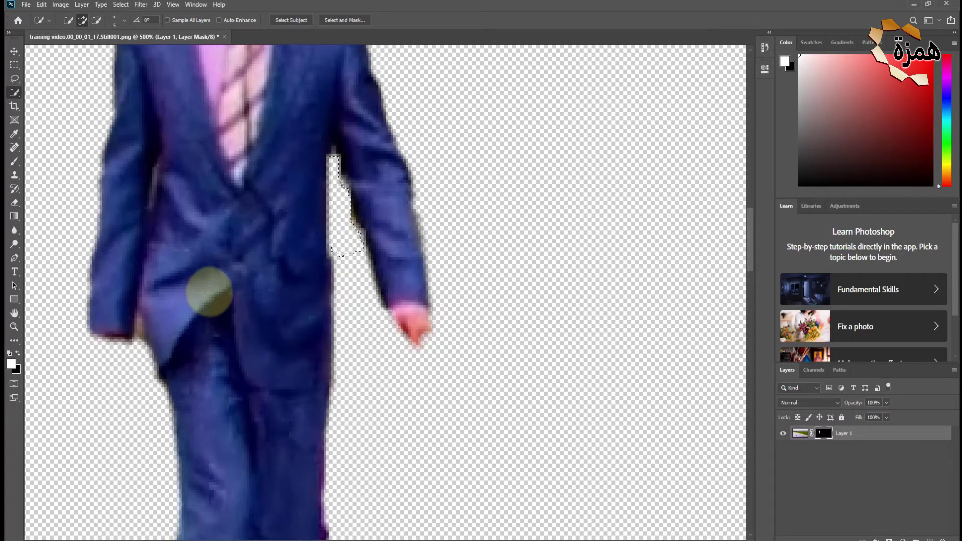
key("ctrl+minus")
key("ctrl+minus")
key("ctrl+minus")
key("ctrl+minus")
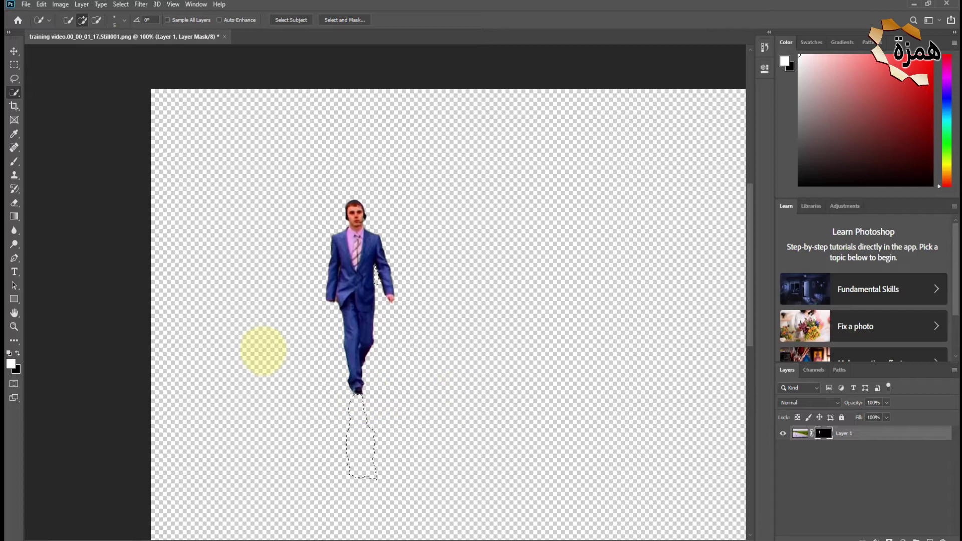
left_click(25, 5)
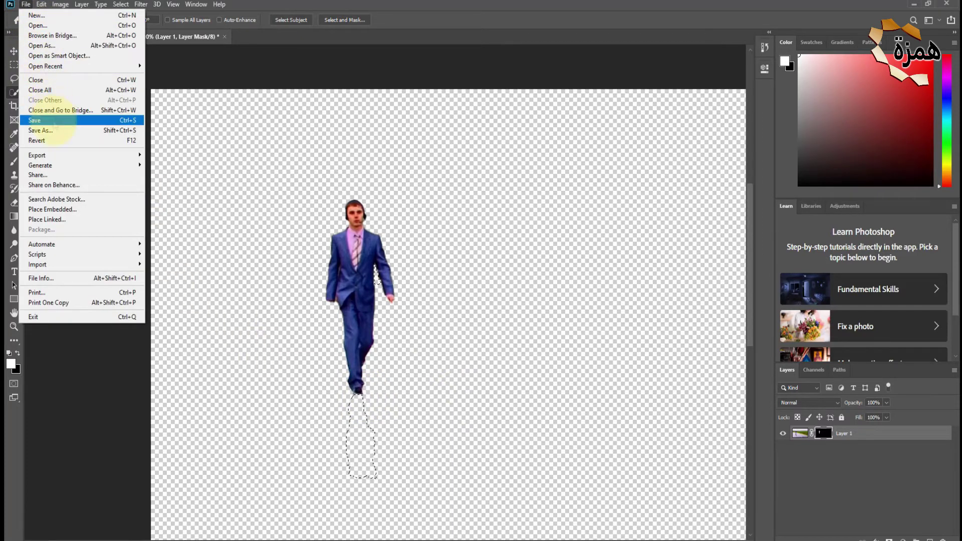
left_click(54, 121)
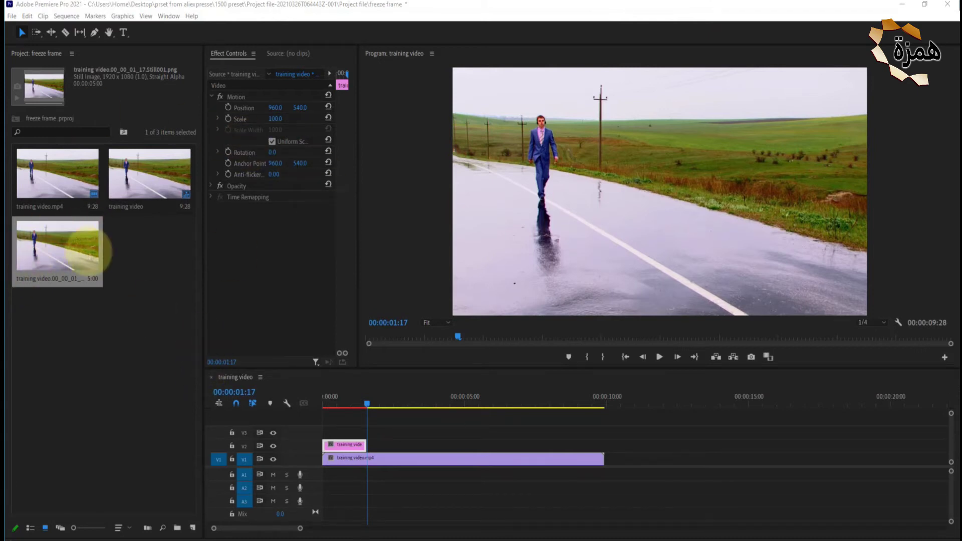
Scrub back to the start to preview the cutout, then forward to about 00:00:03:11
left_click_drag(370, 409, 311, 406)
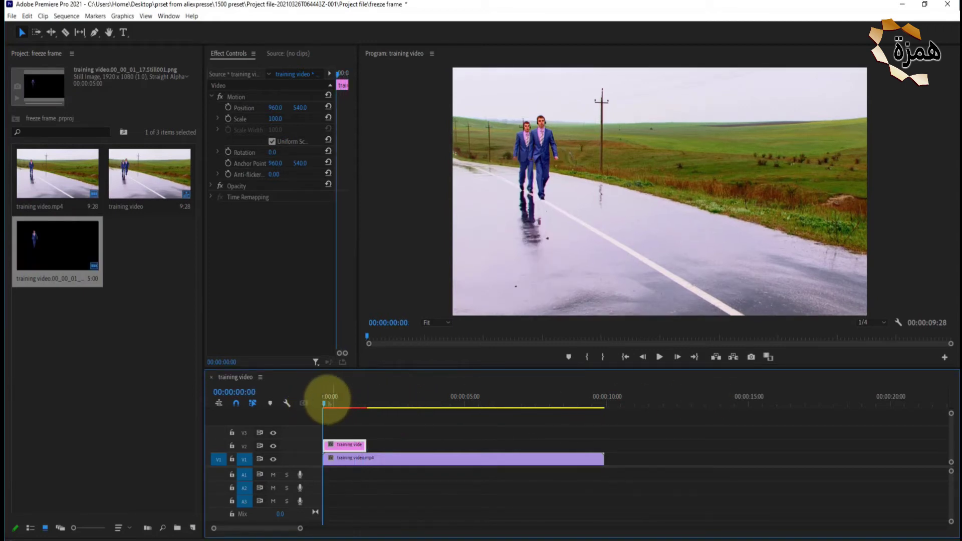
left_click_drag(325, 405, 430, 413)
Export the 00:00:03:24 frame as a PNG still into the project
left_click(752, 357)
left_click(505, 317)
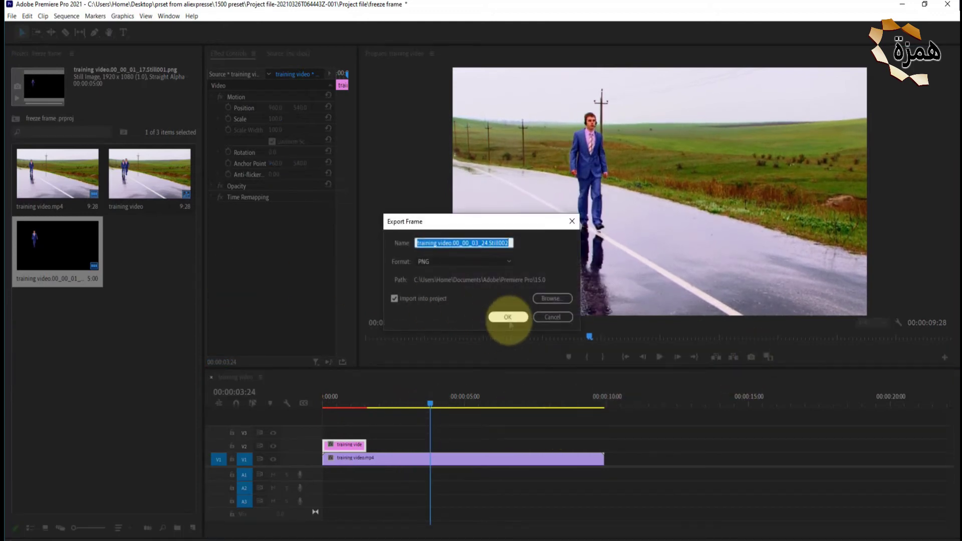
right_click(140, 248)
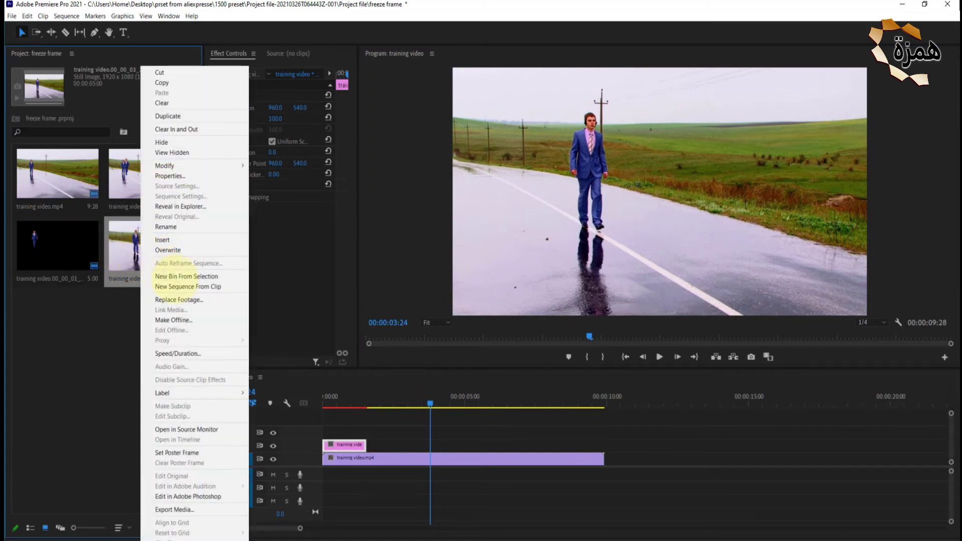
left_click(118, 246)
Put the new still on V3, trim it to the playhead, and open it maximized in Photoshop
mouse_move(118, 248)
left_mouse_down()
mouse_move(328, 420)
mouse_move(321, 425)
left_mouse_up()
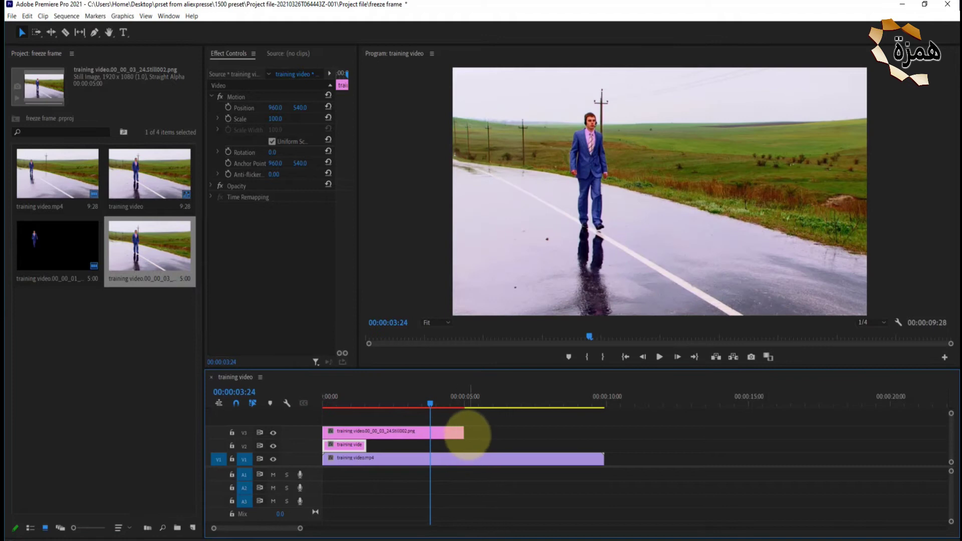
left_click_drag(465, 432, 430, 432)
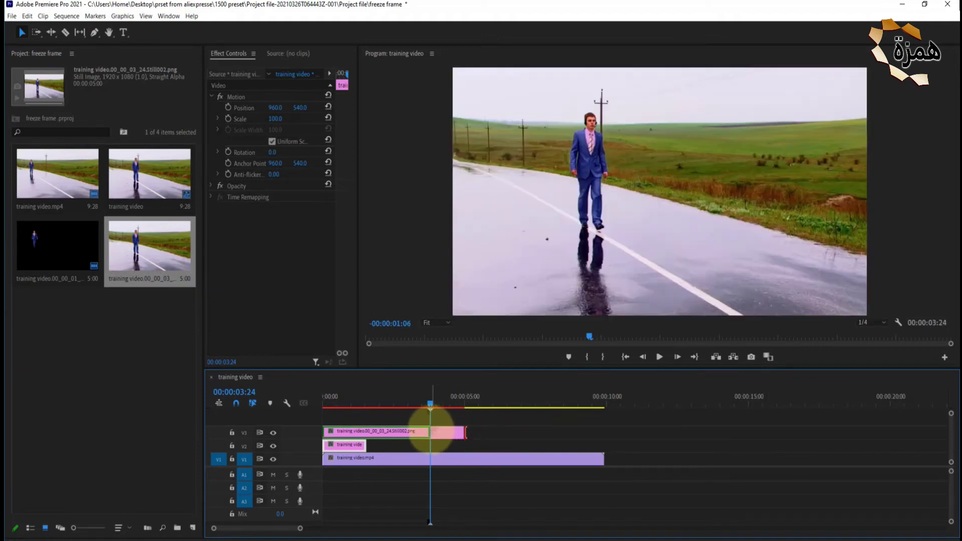
right_click(383, 430)
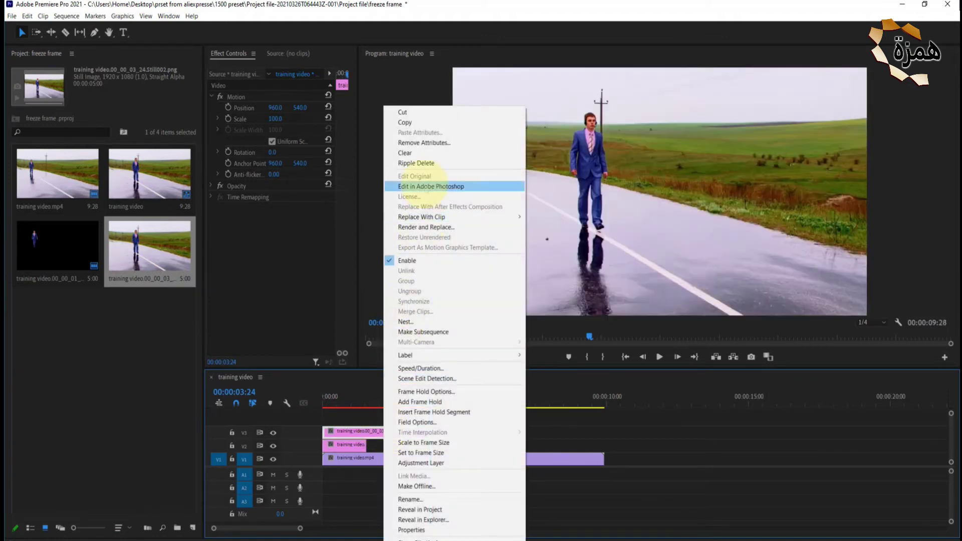
left_click(425, 187)
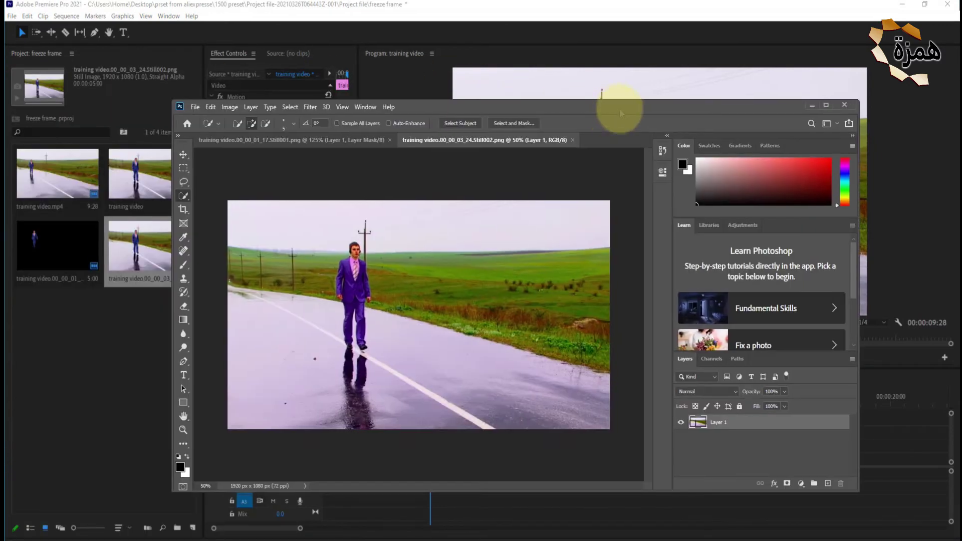
double_click(609, 111)
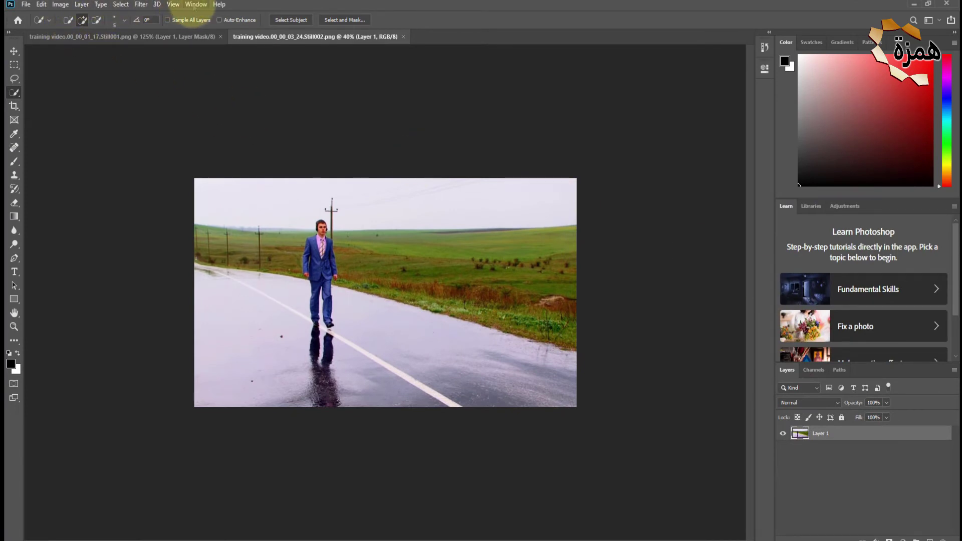
Show the Properties panel from the Window menu and remove the second still's background
left_click(195, 5)
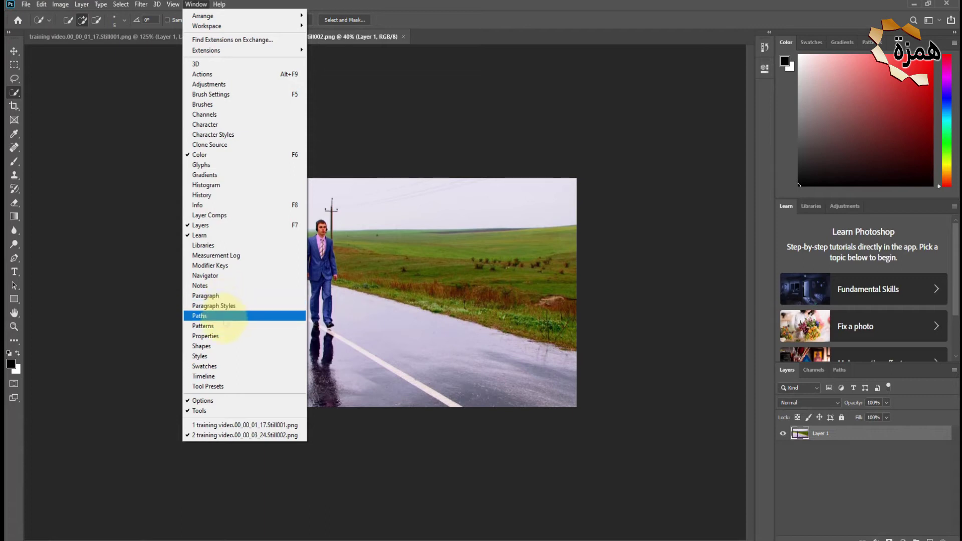
left_click(213, 336)
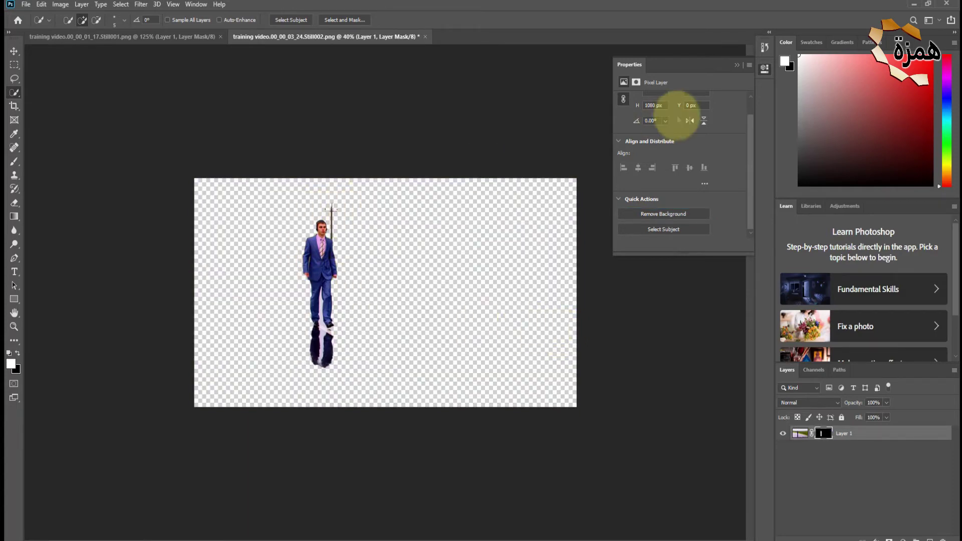
Close Properties, zoom to 200% on the pole above the head, and set Quick Selection to Add
left_click(737, 65)
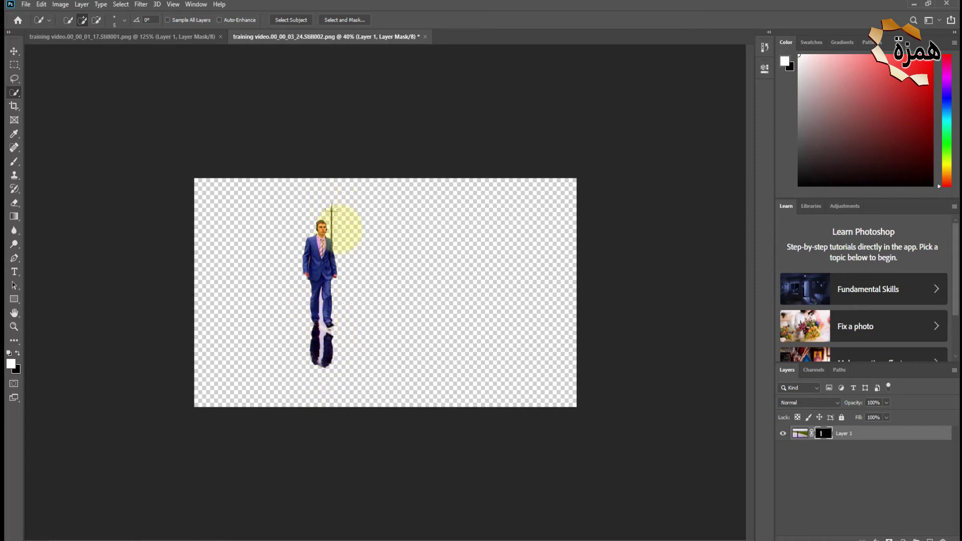
key("ctrl+1")
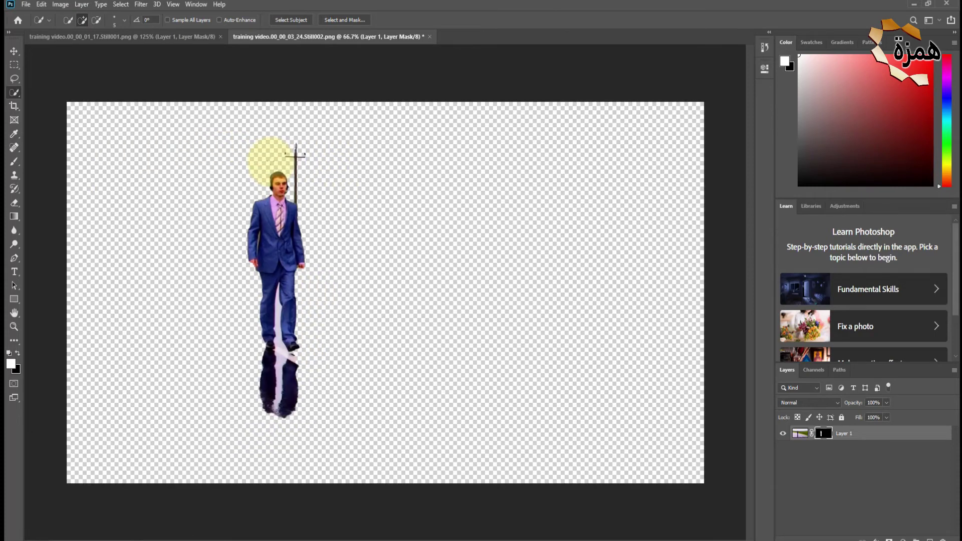
key("ctrl+plus")
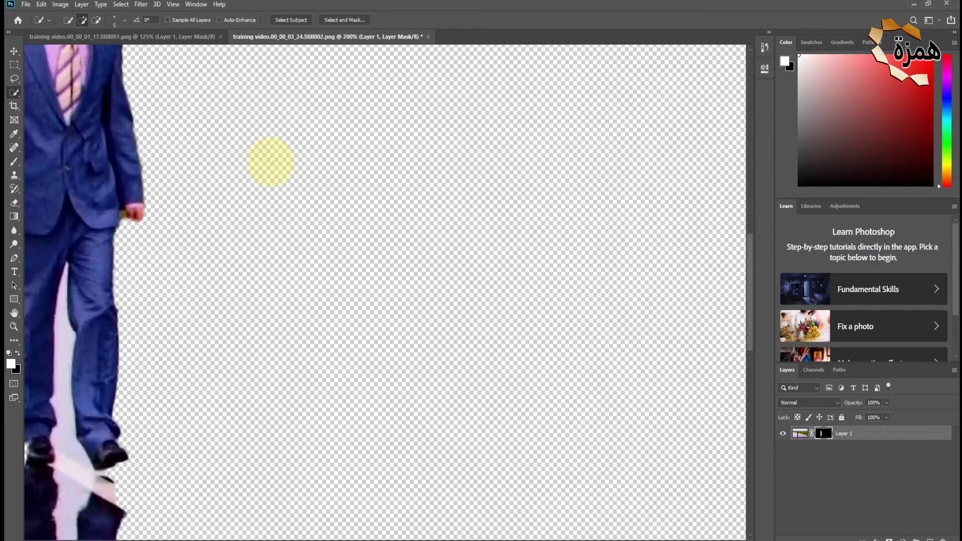
scroll(272, 161, "up", 5)
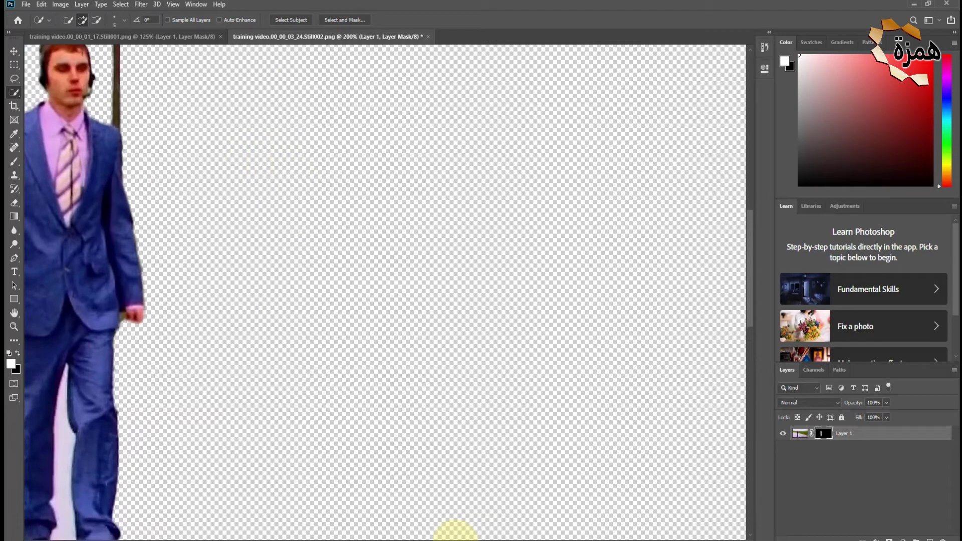
scroll(416, 527, "left", 10)
scroll(416, 526, "up", 4)
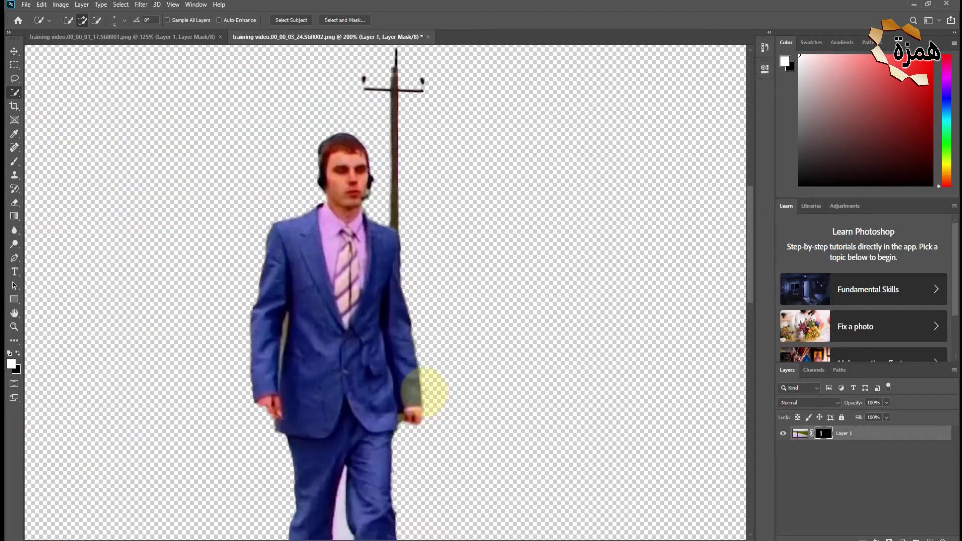
scroll(423, 393, "up", 4)
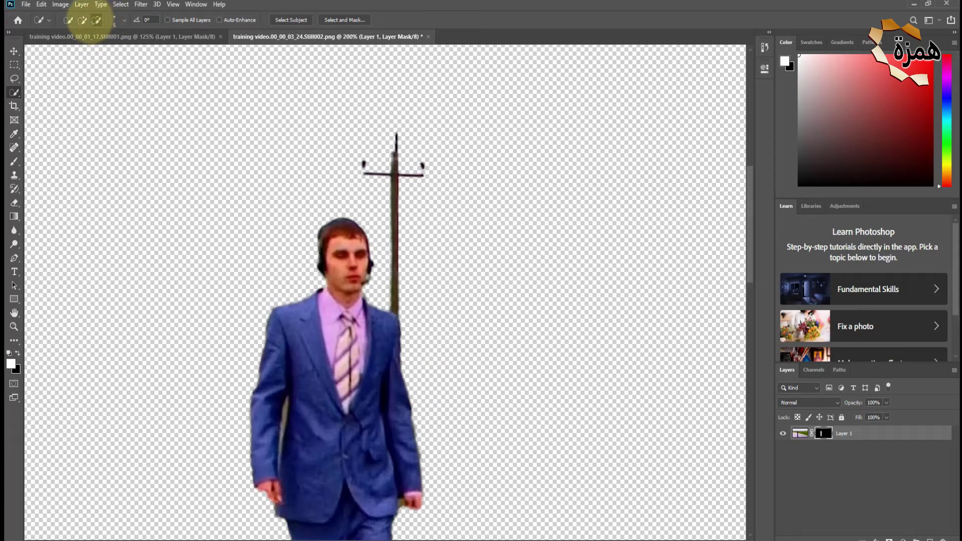
left_click(83, 20)
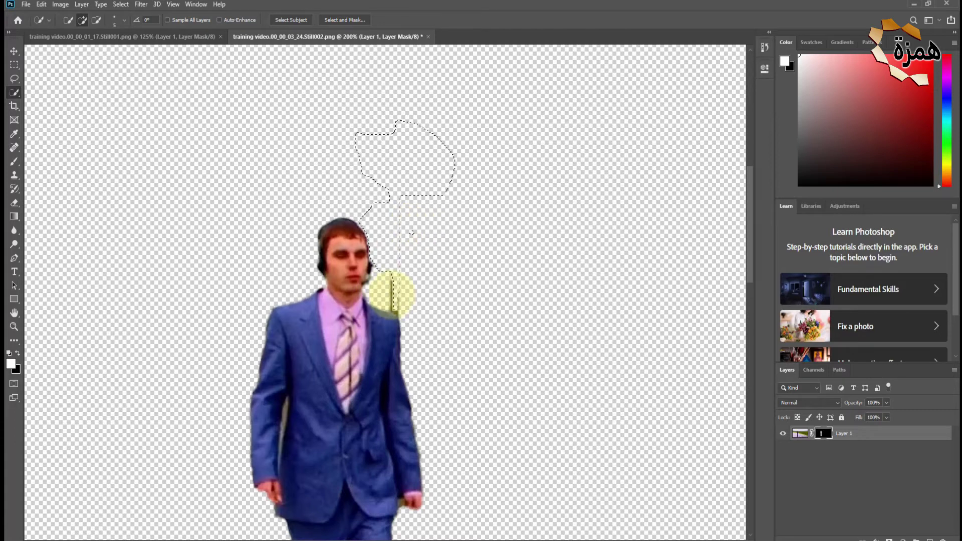
Delete the pole, earpiece and dark reflection below the feet from the second cutout
scroll(393, 293, "up", 2)
scroll(391, 294, "up", 1)
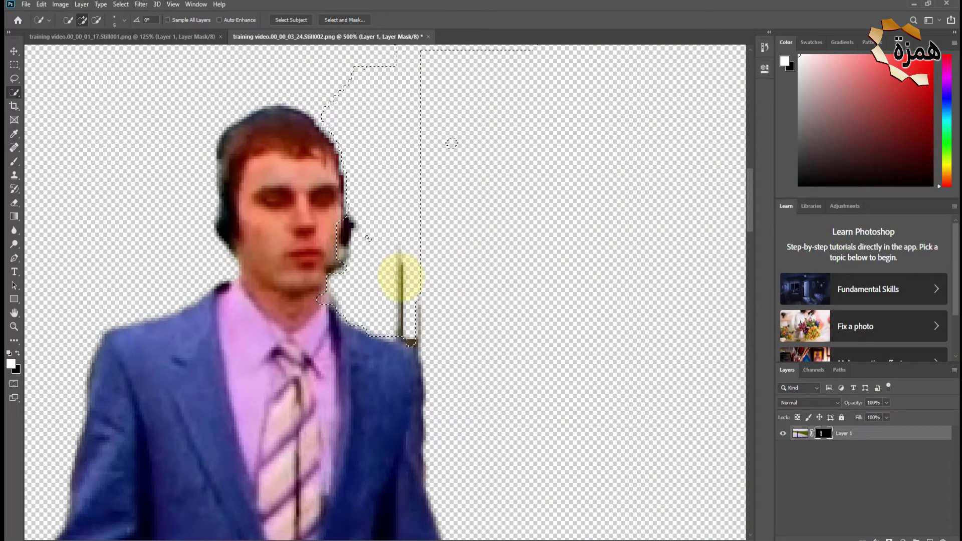
left_click_drag(401, 278, 401, 298)
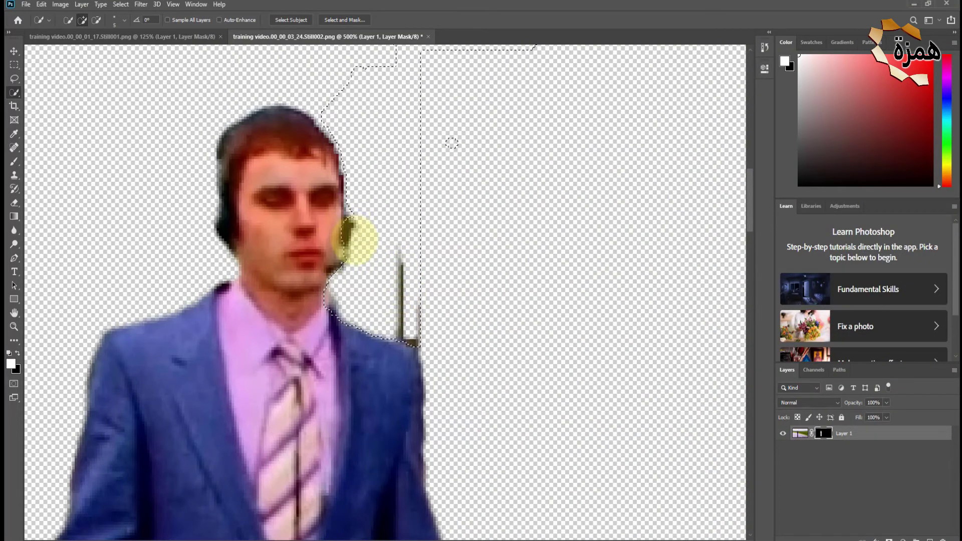
key("Delete")
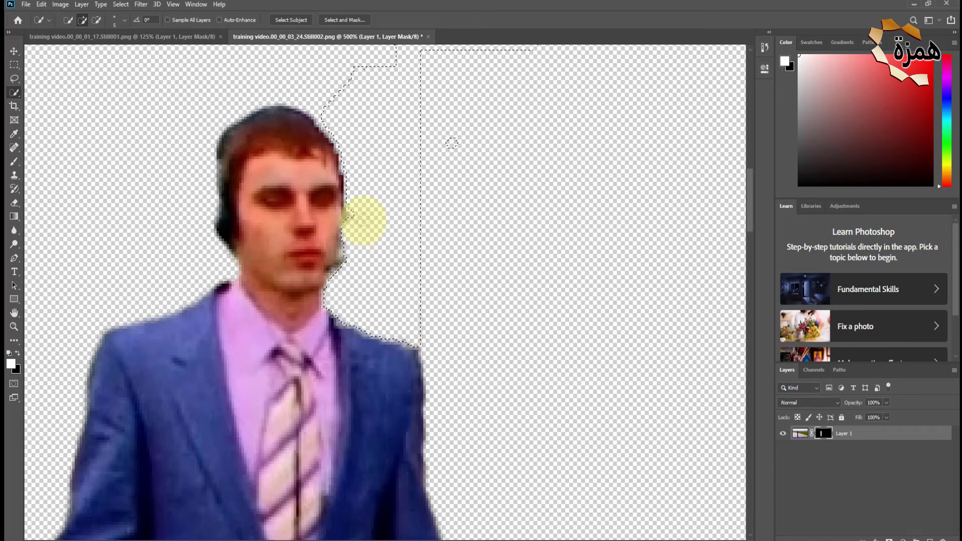
key("ctrl+1")
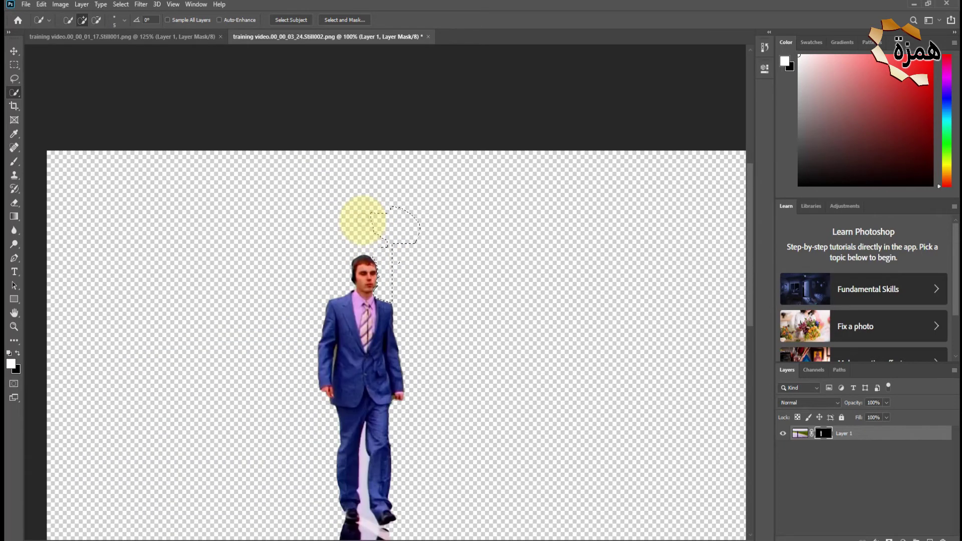
key("ctrl+minus")
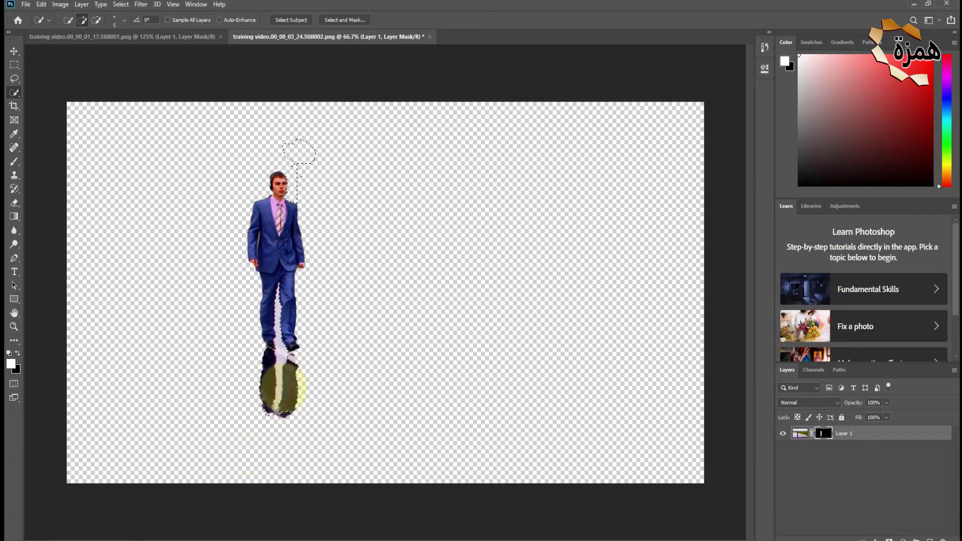
key("Delete")
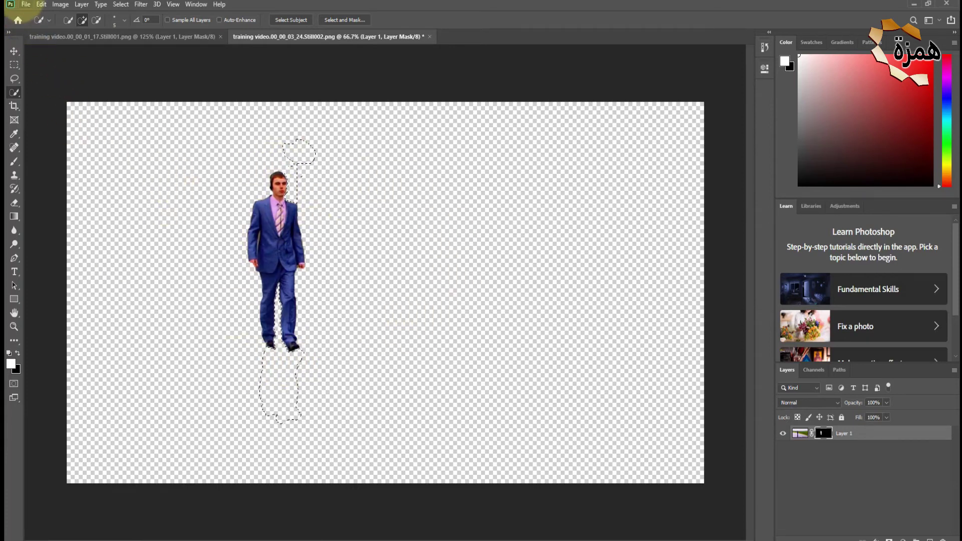
Save the edited second cutout and minimize Photoshop
left_click(25, 4)
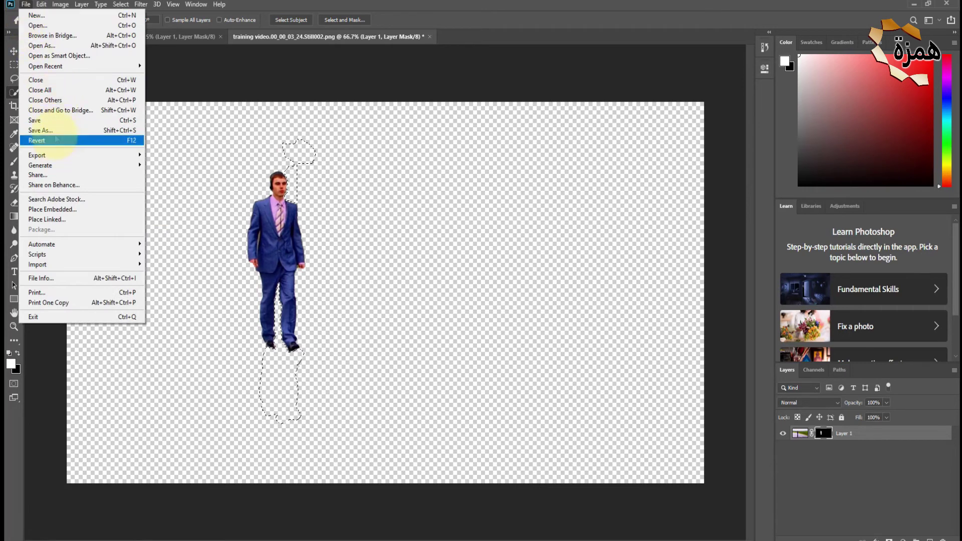
left_click(87, 121)
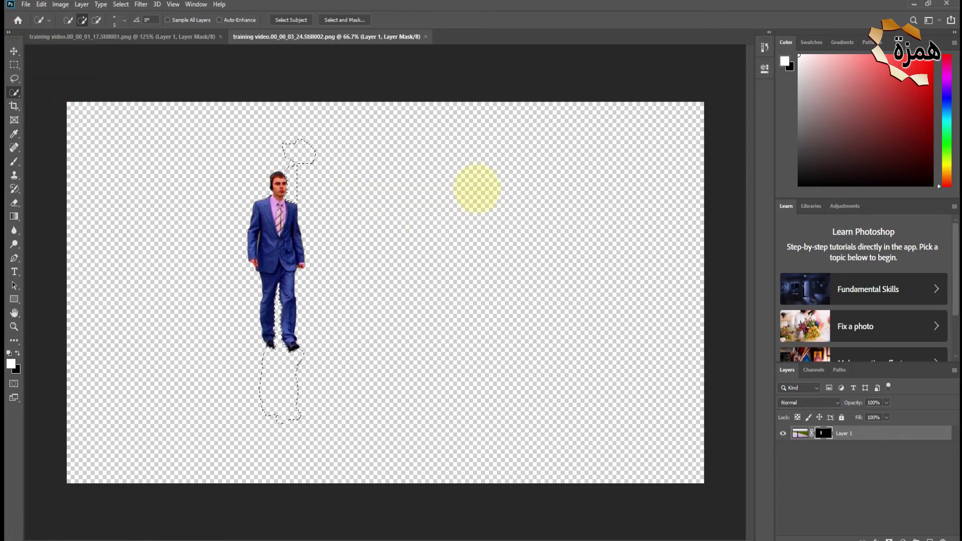
left_click(914, 4)
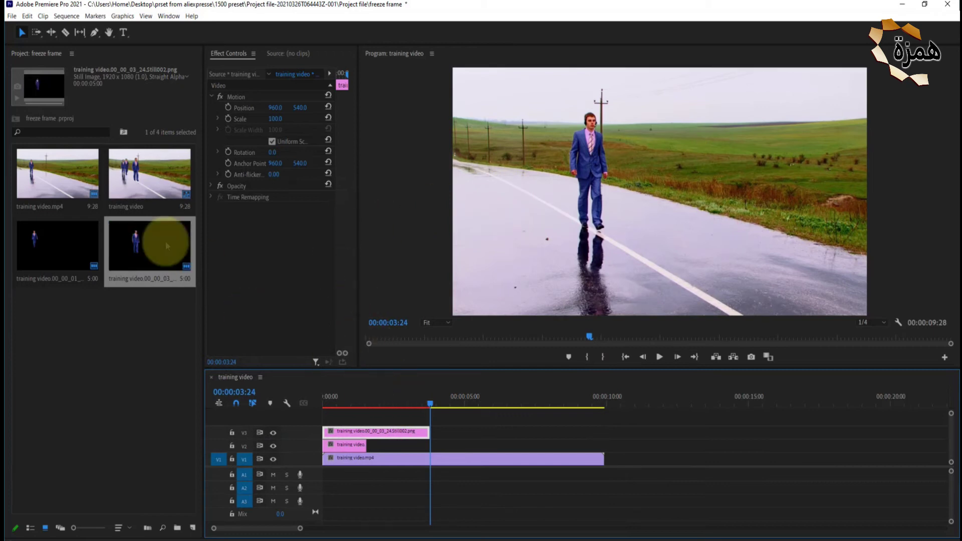
Scrub the timeline back to the start, then forward to 00:00:06:03 to preview the cutouts
left_click_drag(430, 403, 326, 404)
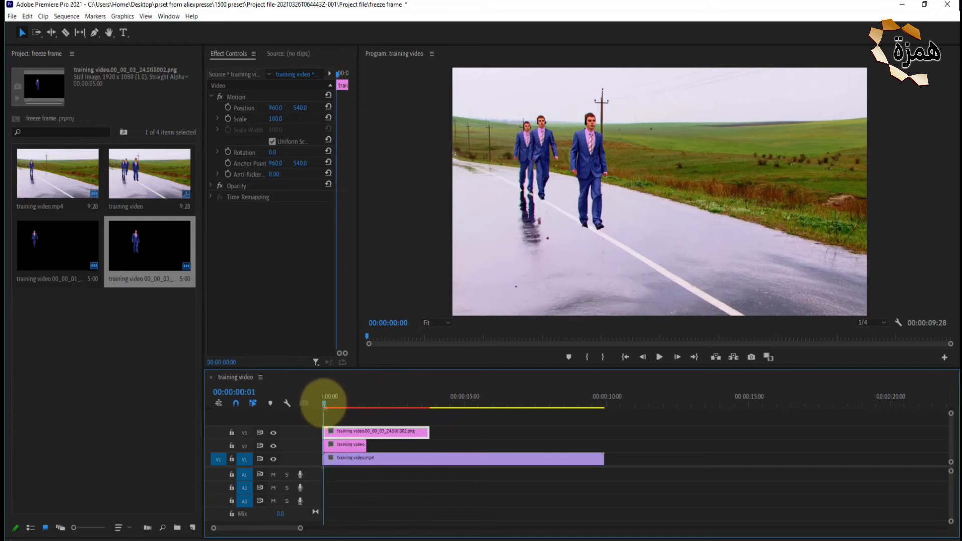
left_click_drag(325, 405, 501, 408)
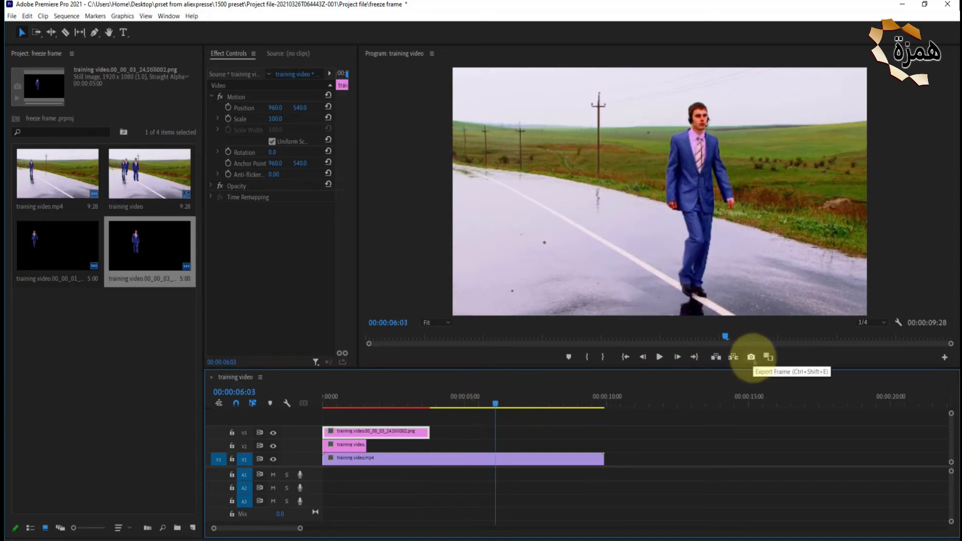
Export frame 00:00:06:03 as a still, place it on track V4, and edit it in Photoshop
left_click(752, 357)
left_click(506, 319)
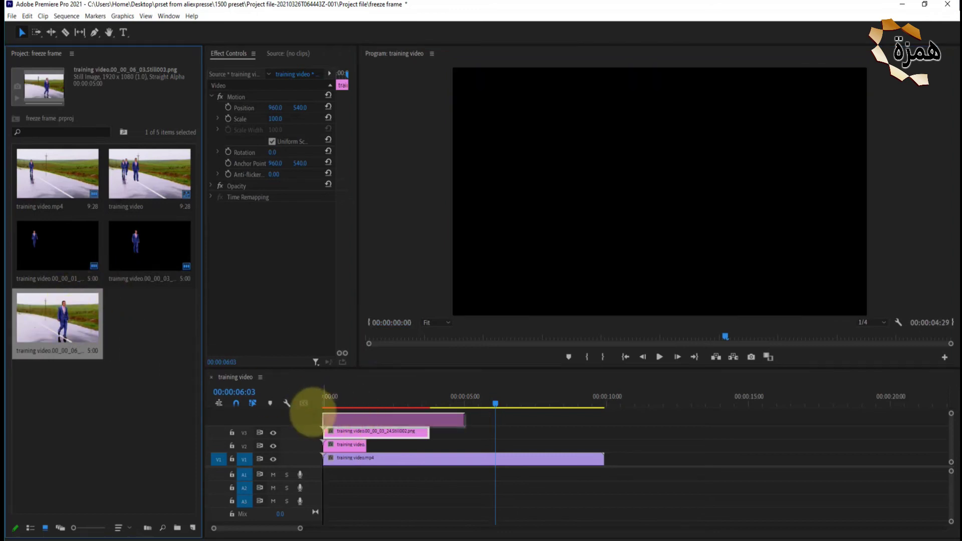
left_click_drag(147, 350, 496, 419)
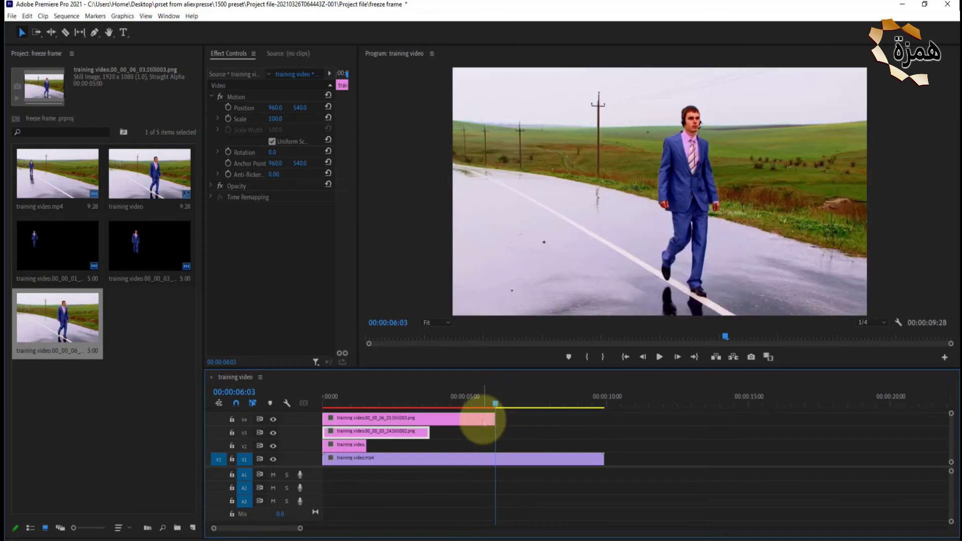
right_click(484, 423)
left_click(527, 188)
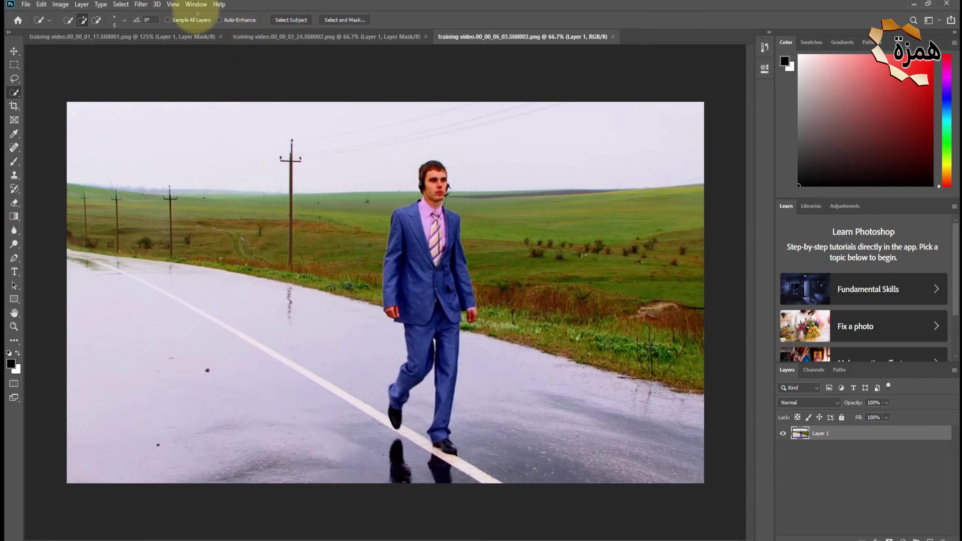
Remove the third still's background from the Properties panel, refining with Quick Selection
left_click(196, 4)
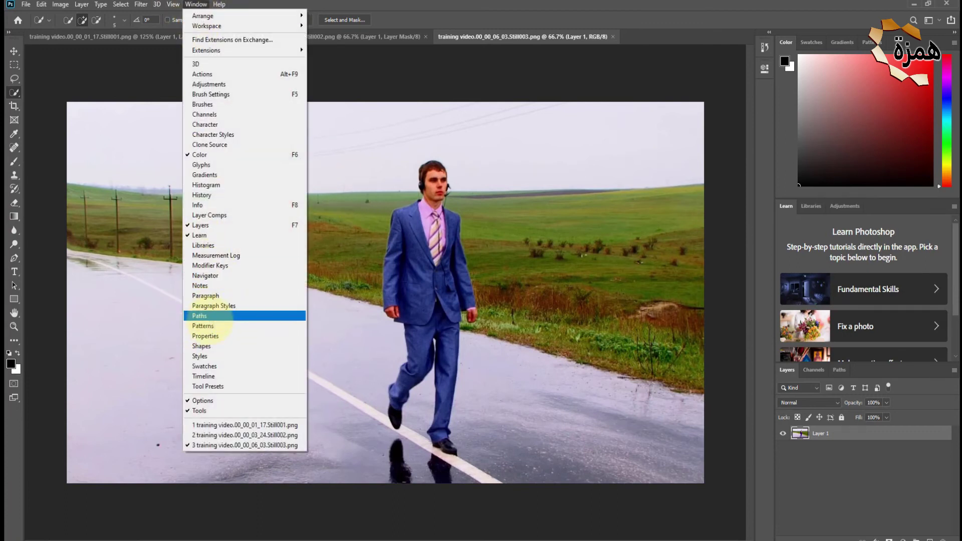
left_click(206, 336)
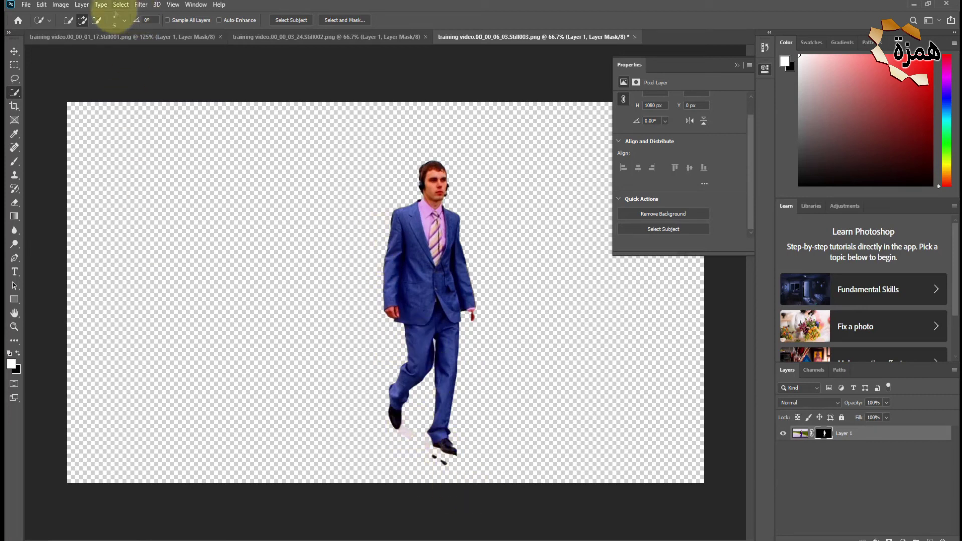
left_click(82, 20)
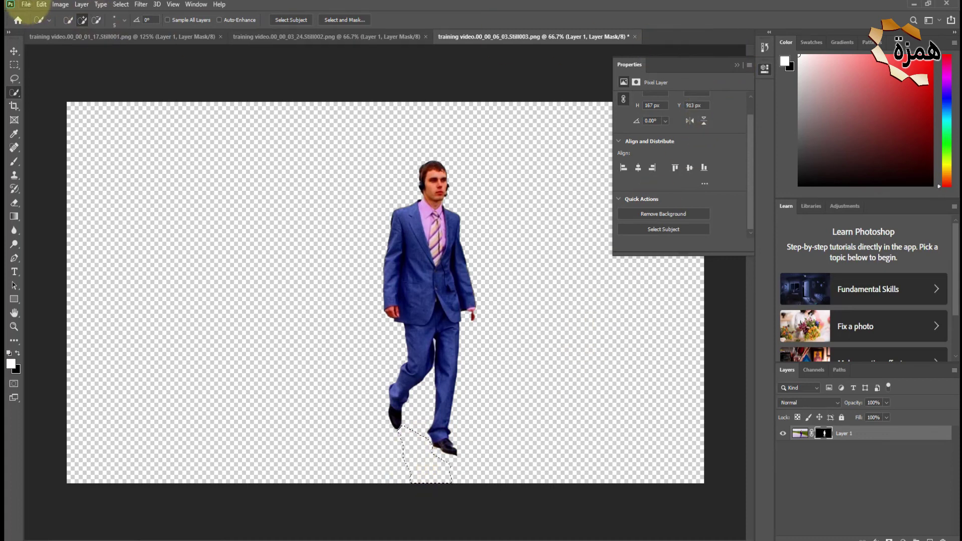
Save the third cutout image and switch back to Premiere Pro
left_click(25, 5)
left_click(35, 120)
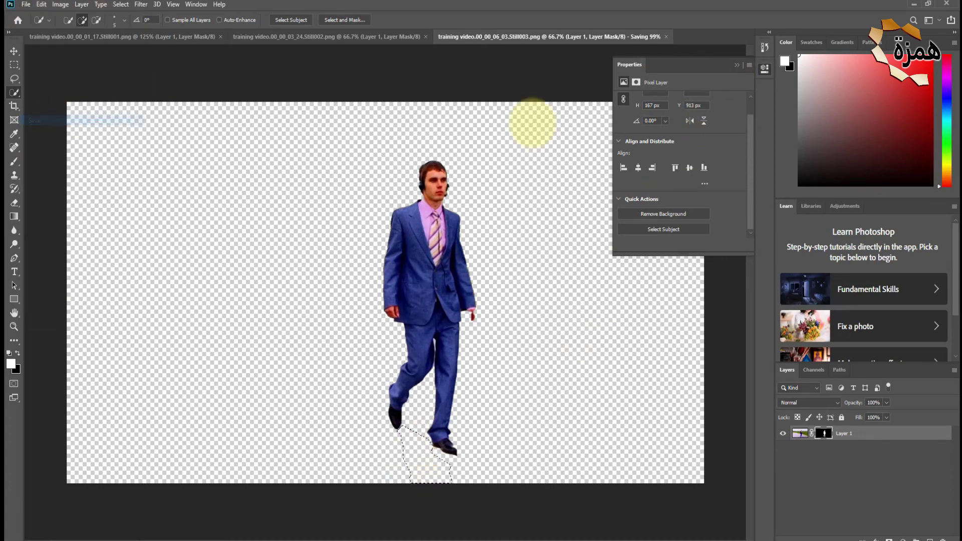
key("alt+Tab")
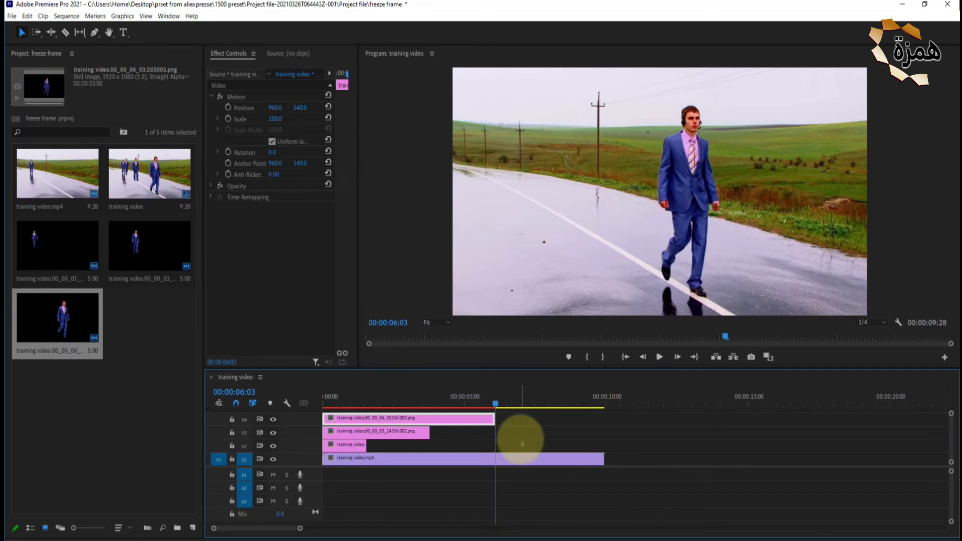
Scrub through the sequence to preview all three cutouts, then park the playhead near 00:00:00:05
left_click(494, 398)
left_click_drag(487, 403, 315, 406)
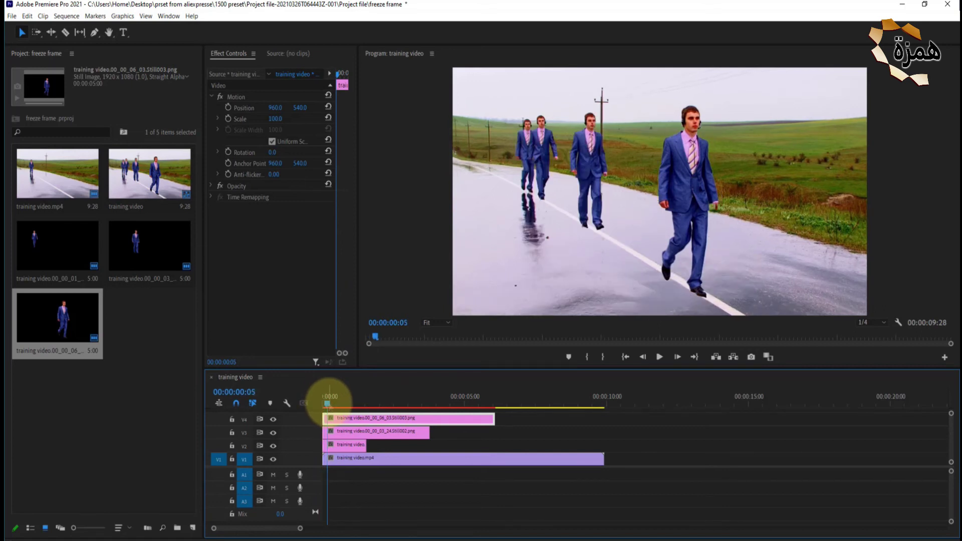
left_click_drag(329, 403, 537, 417)
left_click_drag(525, 416, 443, 406)
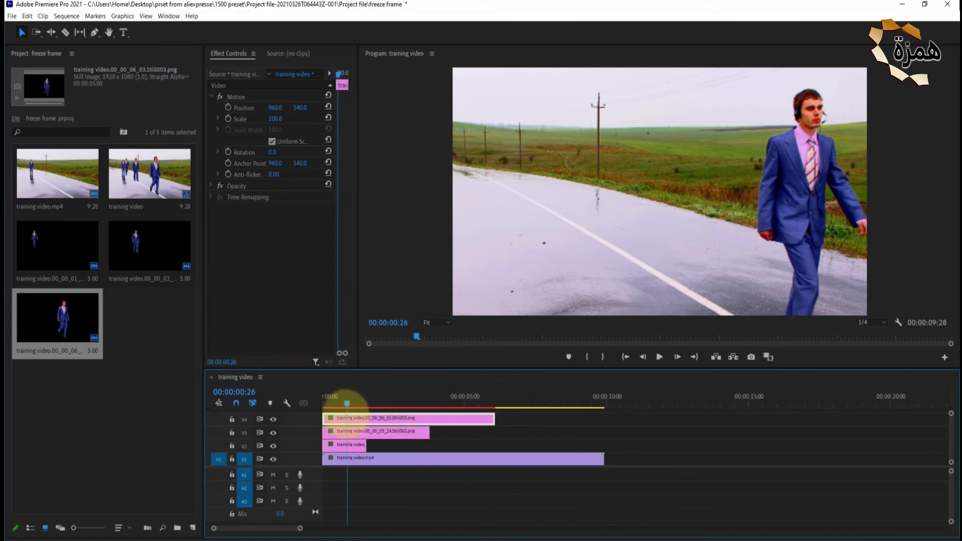
left_click(327, 401)
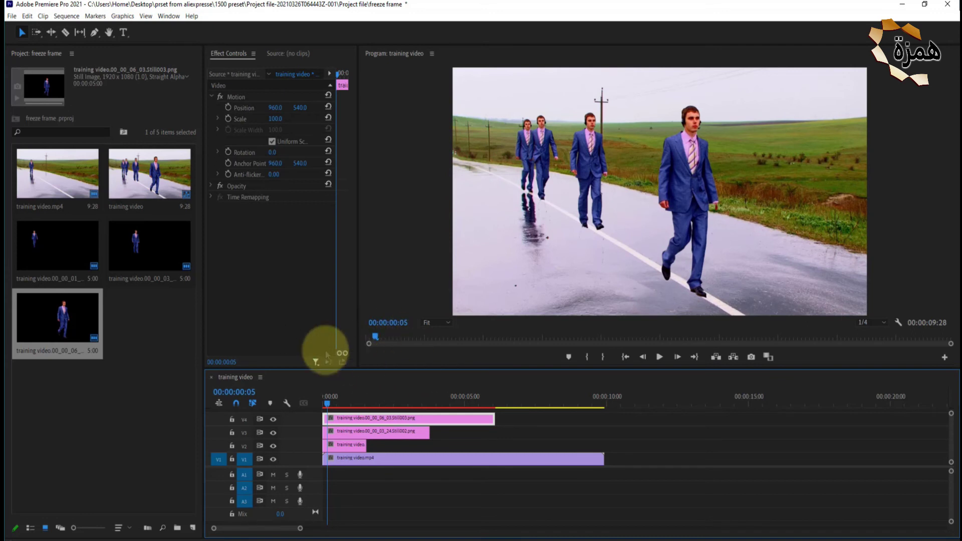
Open the Export Media settings for the sequence with H.264 as the format
left_click(11, 16)
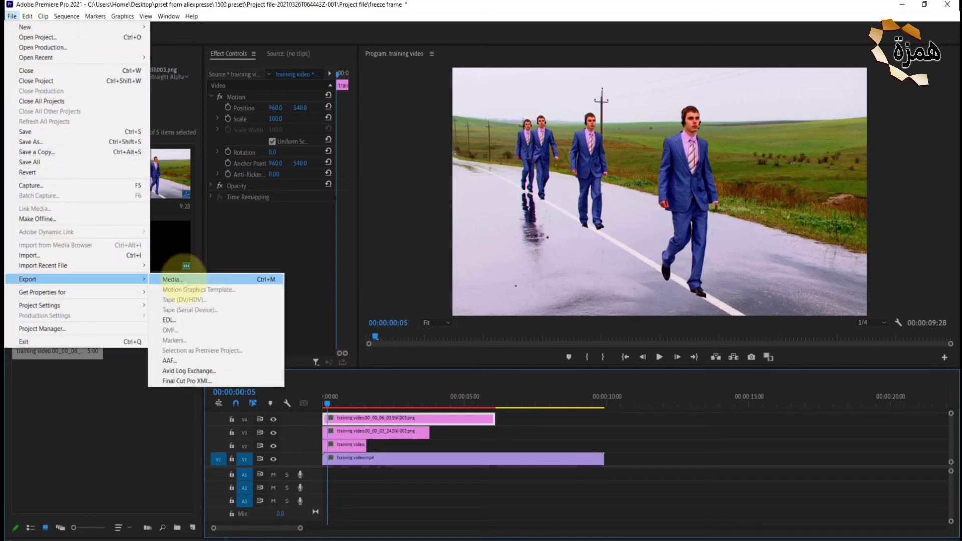
left_click(220, 279)
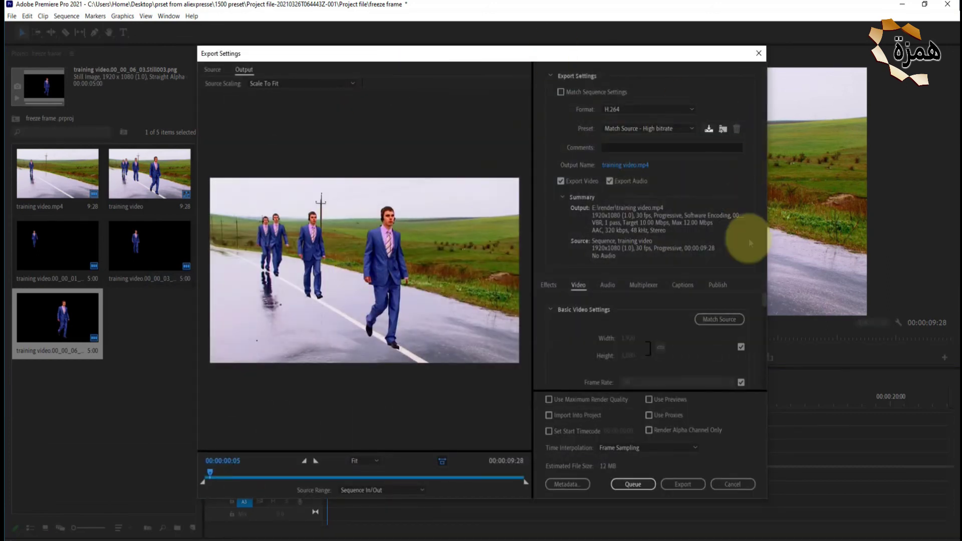
left_click(614, 109)
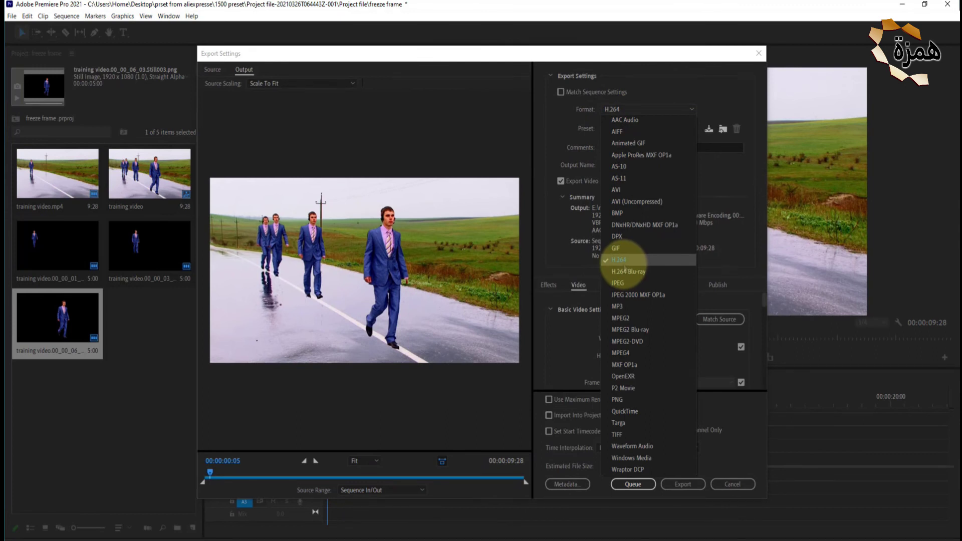
left_click(622, 259)
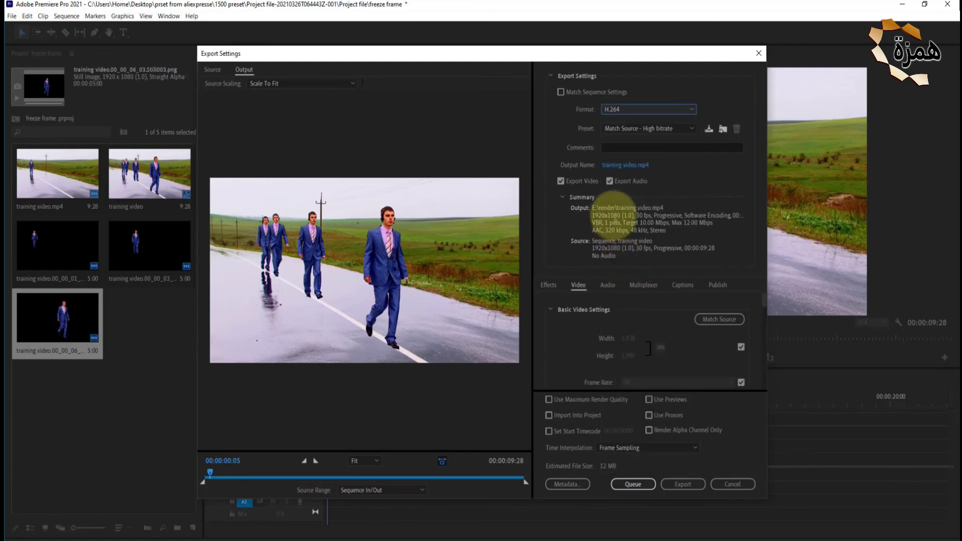
Set the output file to try.mp4 in E:\render and start the H.264 export
left_click(627, 164)
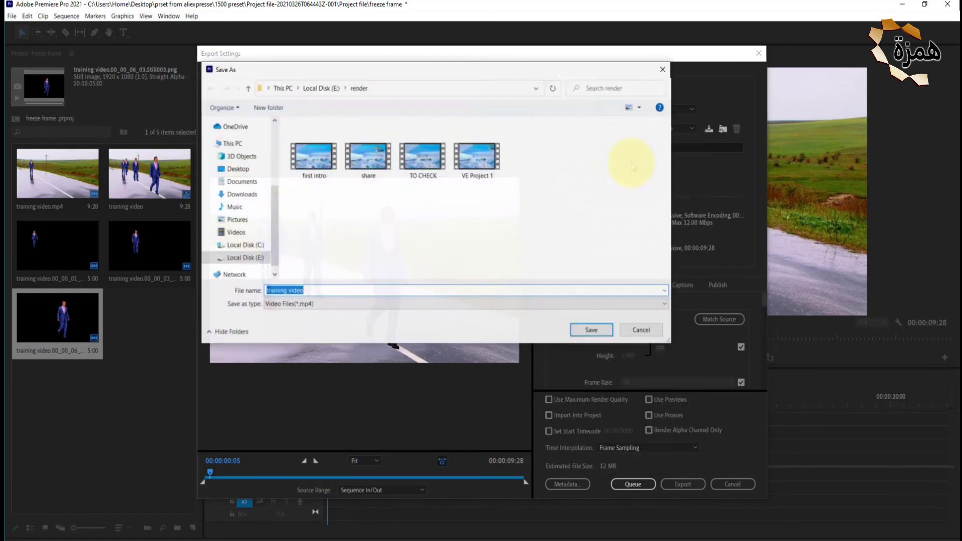
left_click(663, 70)
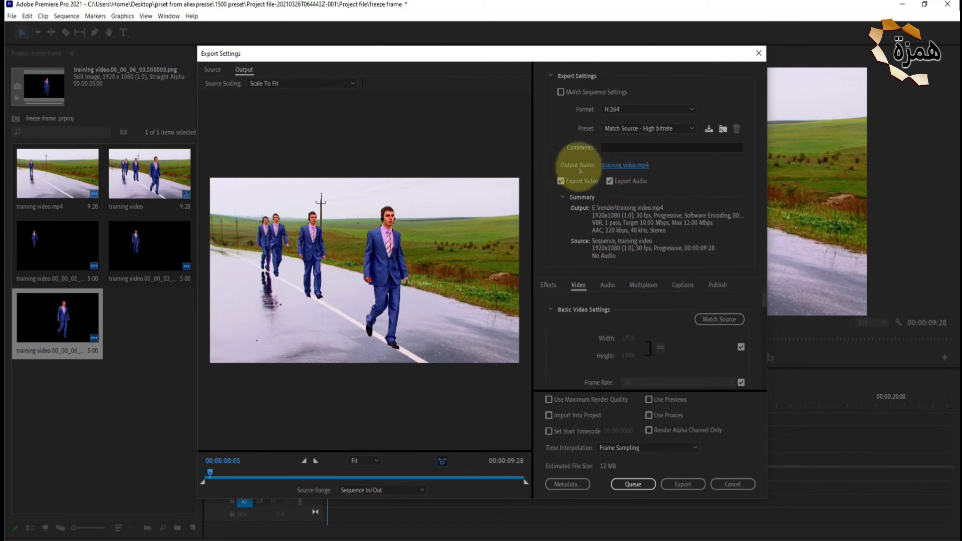
left_click(625, 164)
type("try")
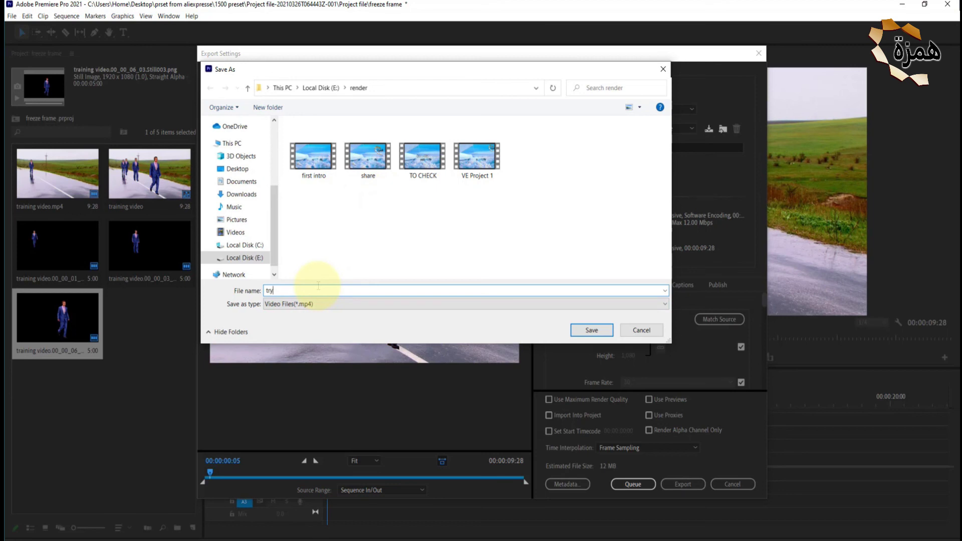
left_click(586, 330)
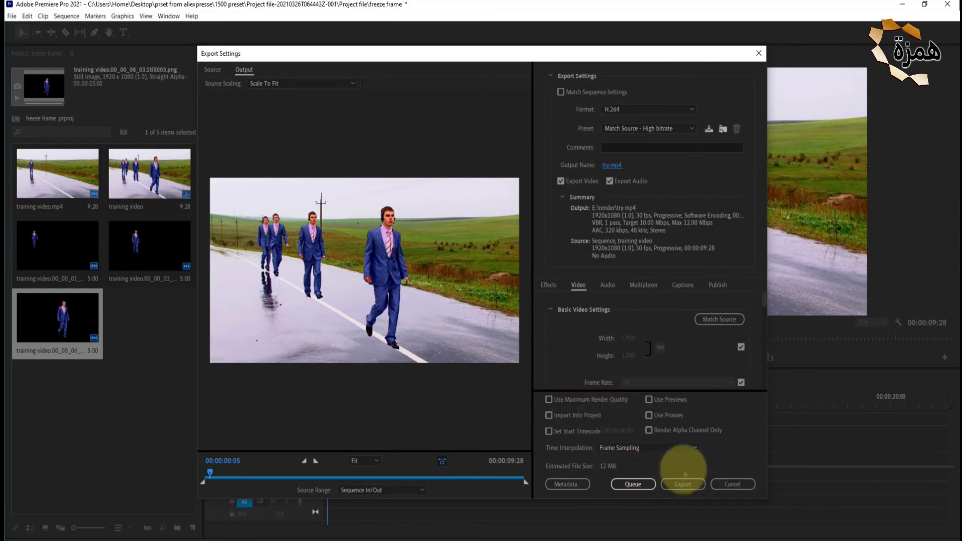
left_click(683, 490)
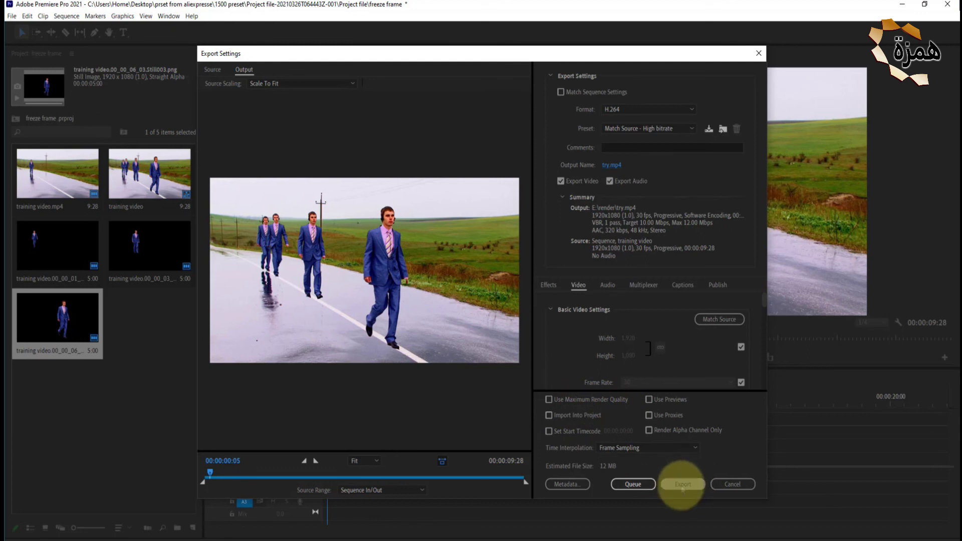